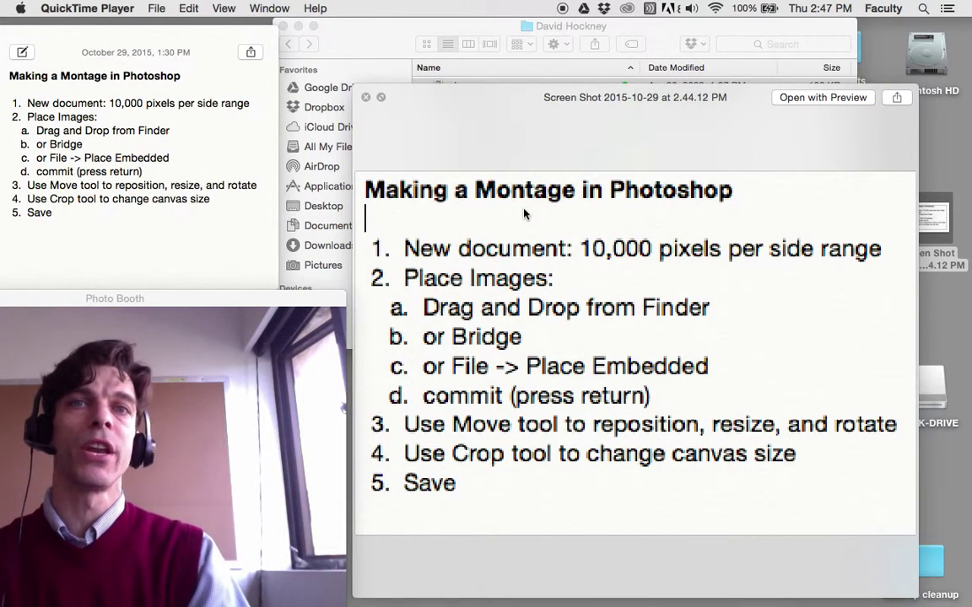
- Preview the green chair collage .jpg in an enlarged Quick Look window, then close it
{"action": "left_click", "coordinate": [366, 98]}
{"action": "left_click", "coordinate": [477, 93]}
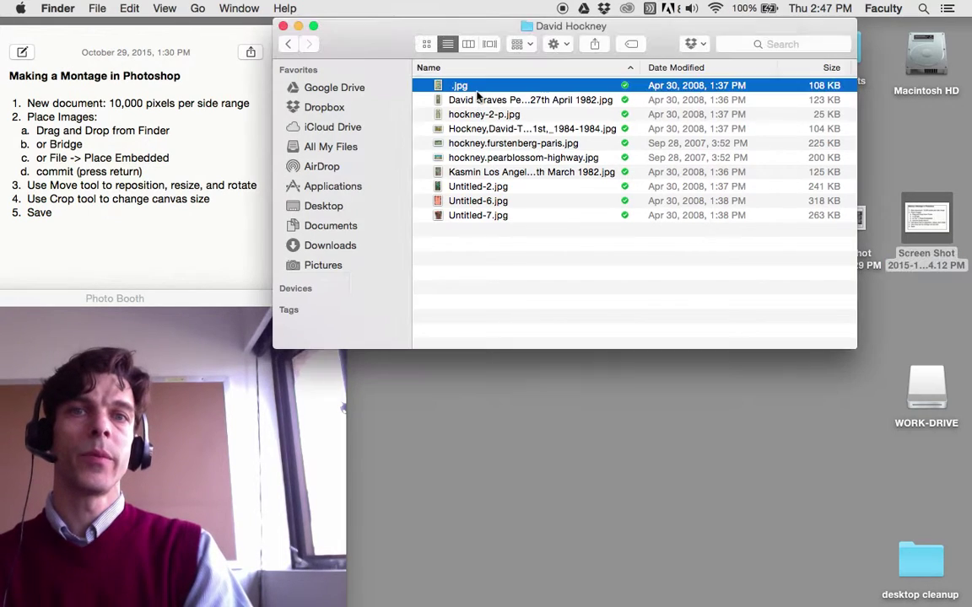
{"action": "key", "text": "space"}
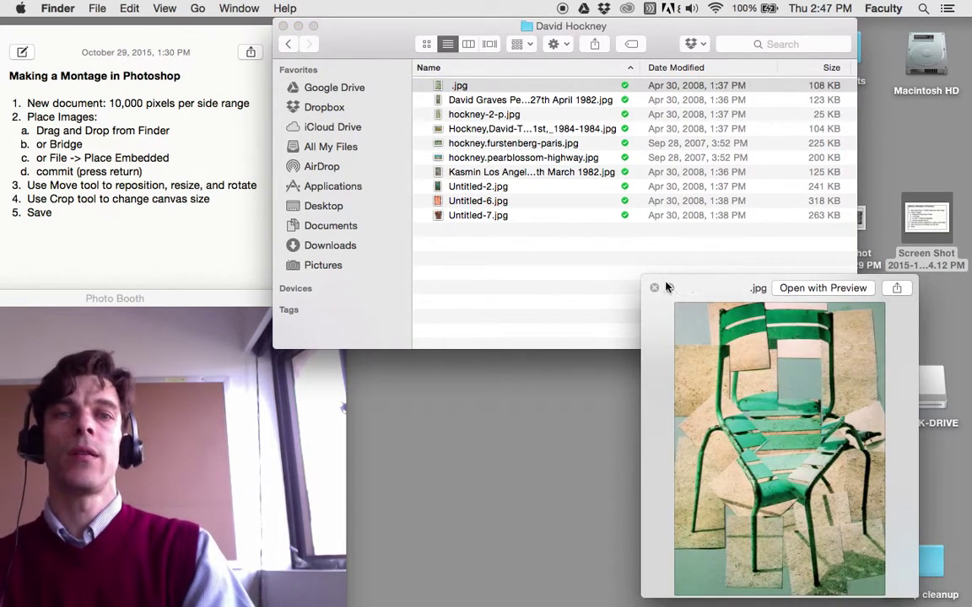
{"action": "left_click_drag", "start_coordinate": [642, 277], "coordinate": [341, 25]}
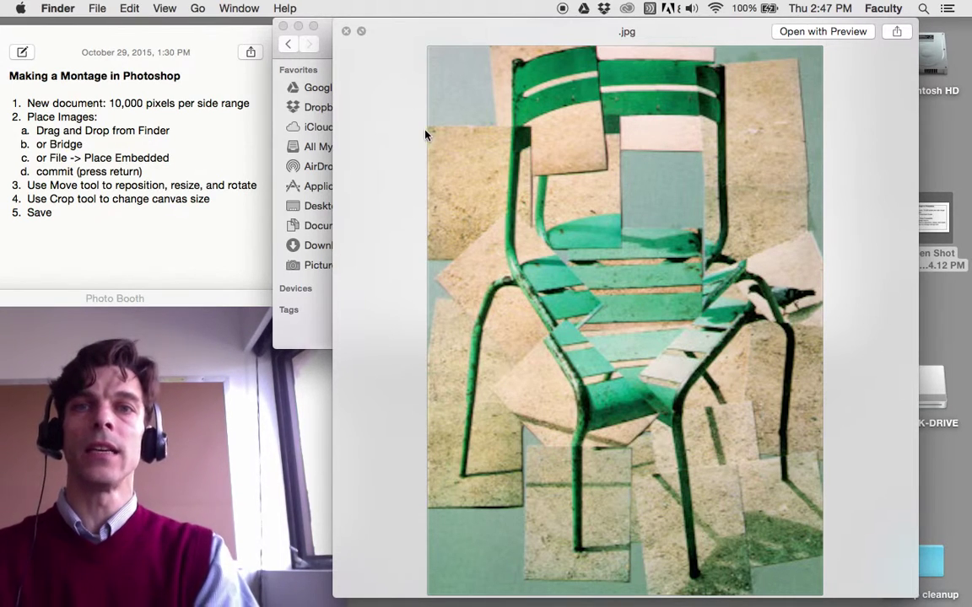
{"action": "left_click", "coordinate": [346, 32]}
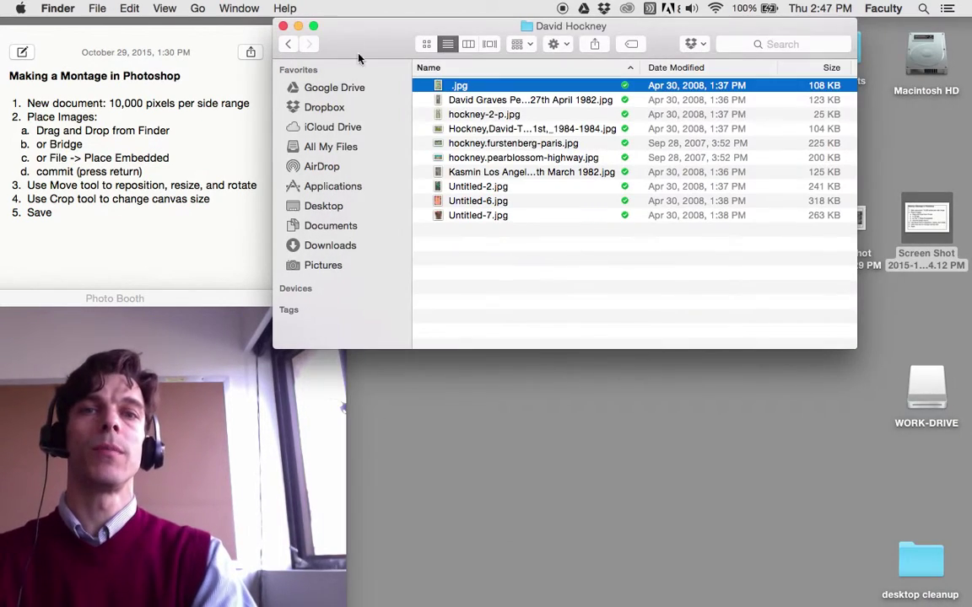
- Preview Hockney's desk collage JPG in a moved, enlarged Quick Look window, then close it
{"action": "left_click", "coordinate": [482, 131]}
{"action": "key", "text": "space"}
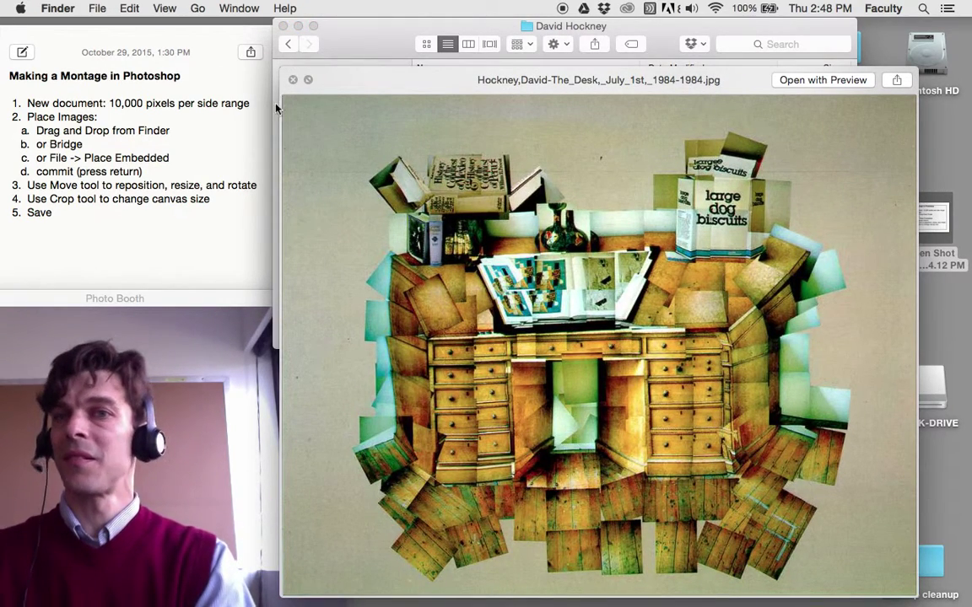
{"action": "left_click_drag", "start_coordinate": [275, 108], "coordinate": [251, 60]}
{"action": "left_click_drag", "start_coordinate": [883, 548], "coordinate": [937, 597]}
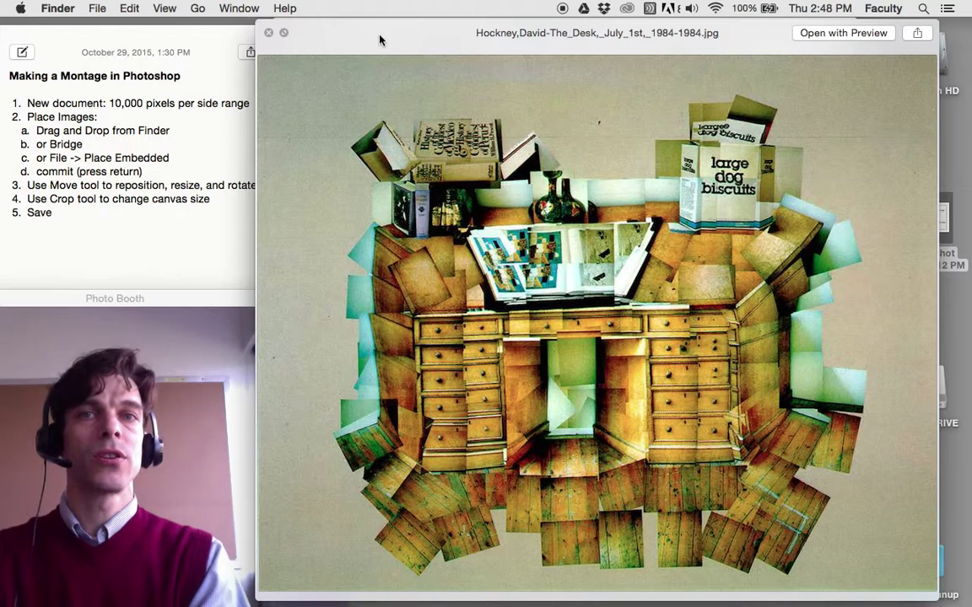
{"action": "left_click_drag", "start_coordinate": [380, 39], "coordinate": [404, 35]}
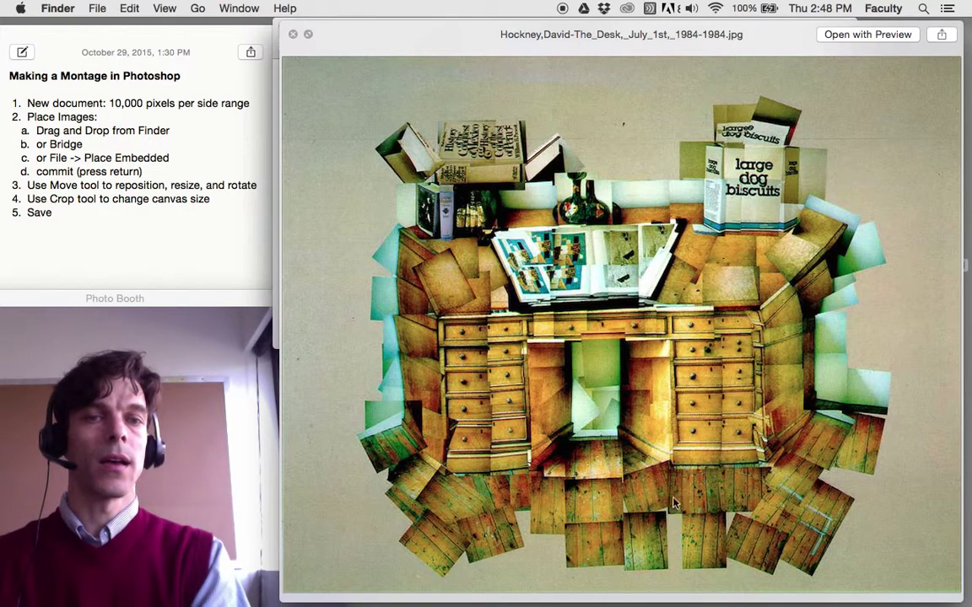
{"action": "left_click", "coordinate": [293, 35]}
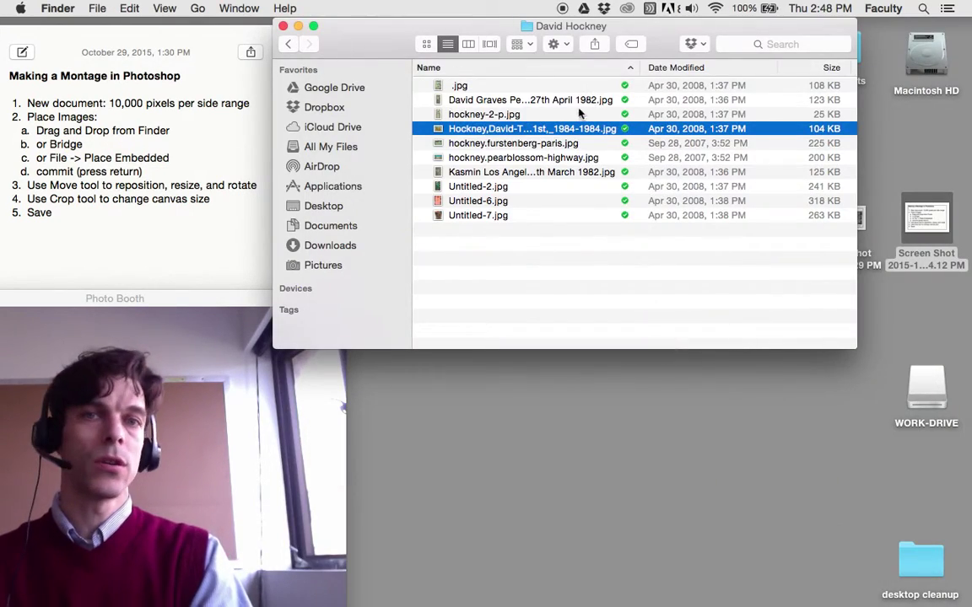
- Minimize the David Hockney folder and highlight the new document step in Notes
{"action": "left_click", "coordinate": [300, 29]}
{"action": "left_click", "coordinate": [150, 91]}
{"action": "left_click_drag", "start_coordinate": [21, 106], "coordinate": [249, 103]}
- Restore Photoshop from the Dock and start a new document
{"action": "mouse_move", "coordinate": [903, 599]}
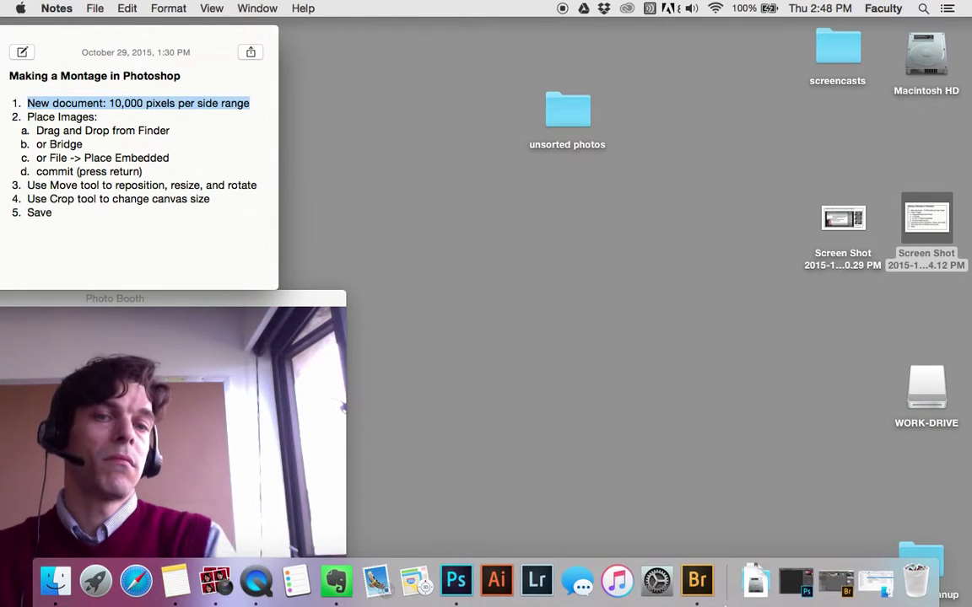
{"action": "left_click", "coordinate": [794, 592]}
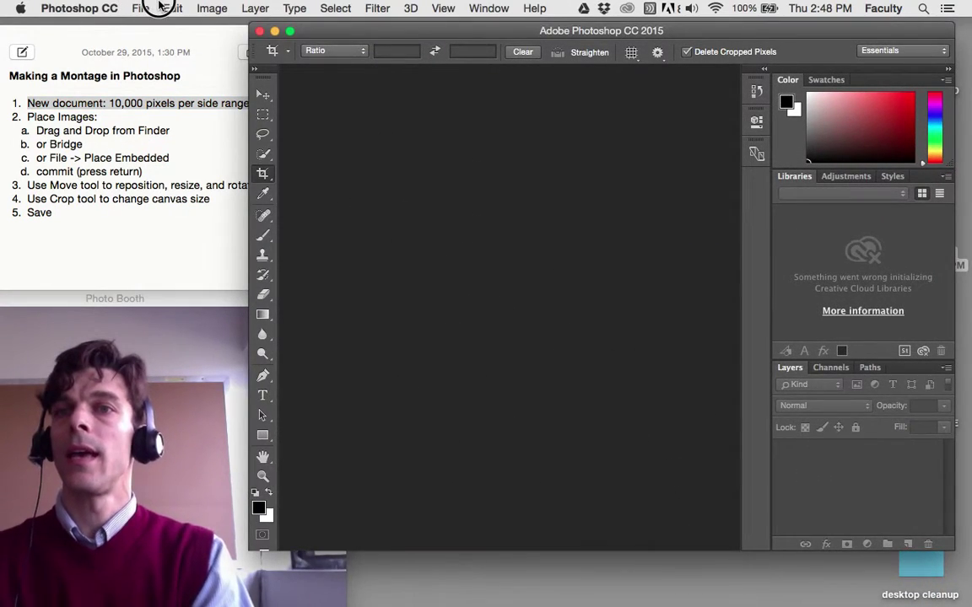
{"action": "left_click", "coordinate": [169, 8]}
{"action": "mouse_move", "coordinate": [146, 6]}
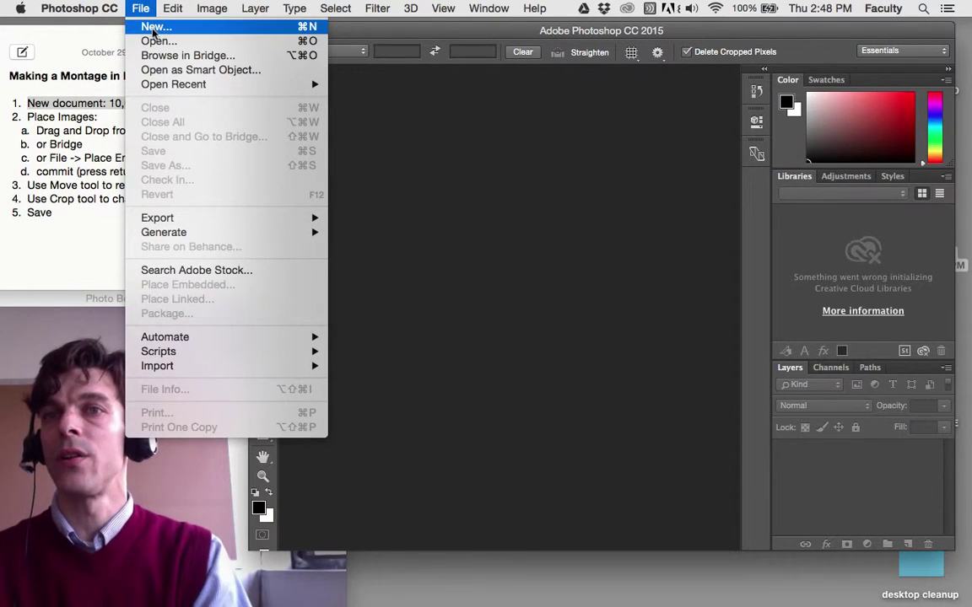
{"action": "left_click", "coordinate": [155, 28]}
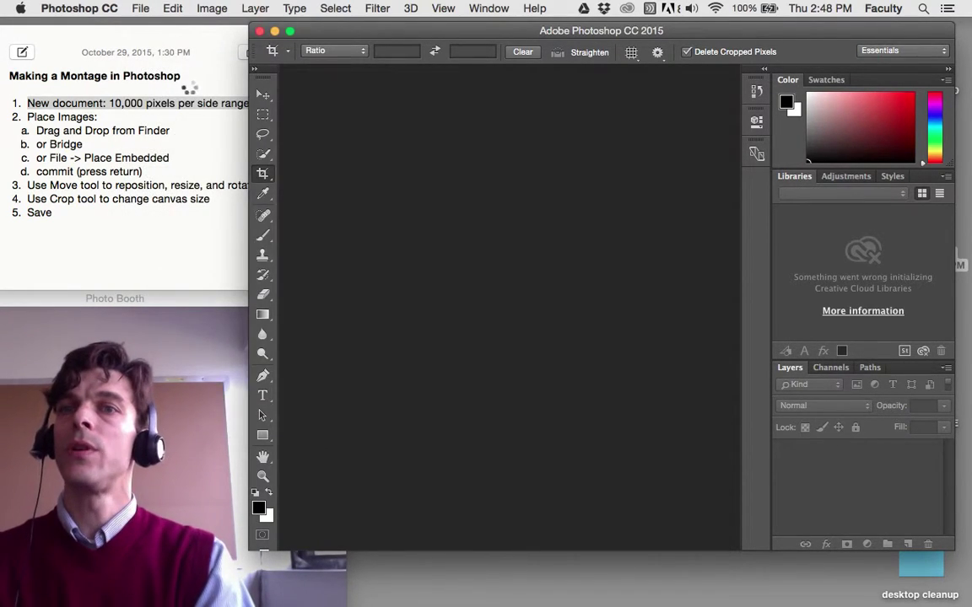
- Create a white 10000 × 10000 pixel document at 300 pixels/inch
{"action": "double_click", "coordinate": [422, 234]}
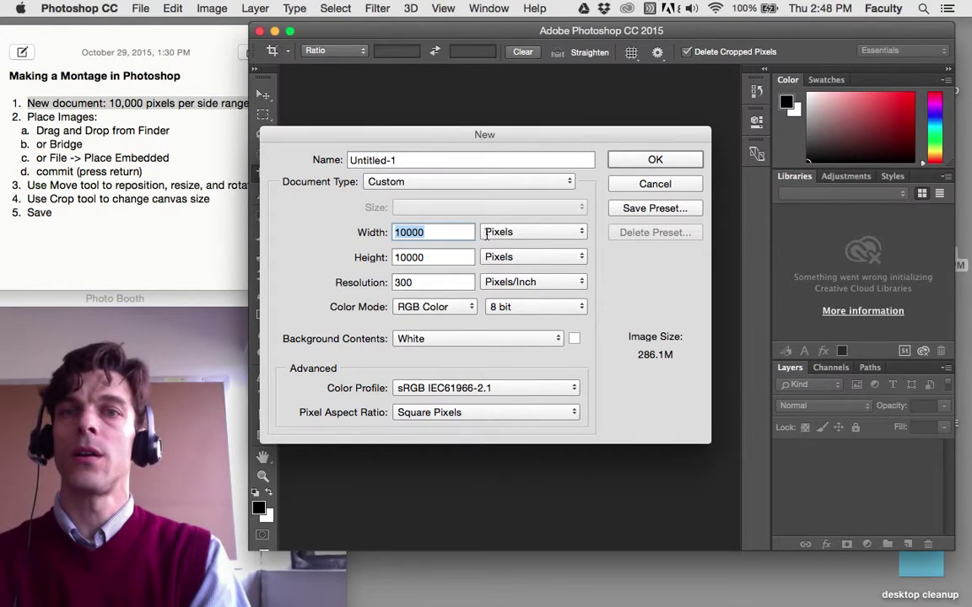
{"action": "left_click", "coordinate": [487, 236]}
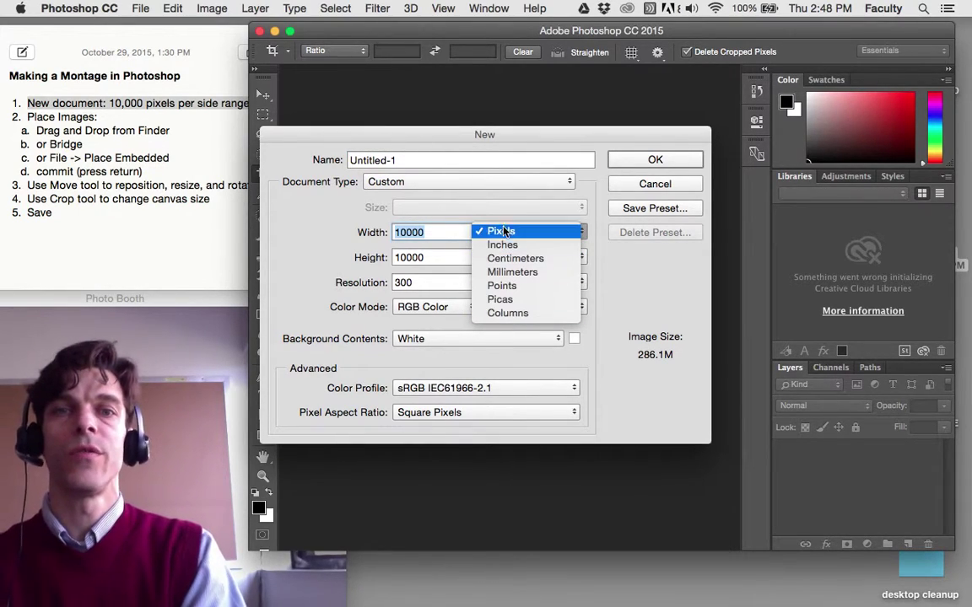
{"action": "left_click", "coordinate": [537, 232]}
{"action": "left_click", "coordinate": [355, 232]}
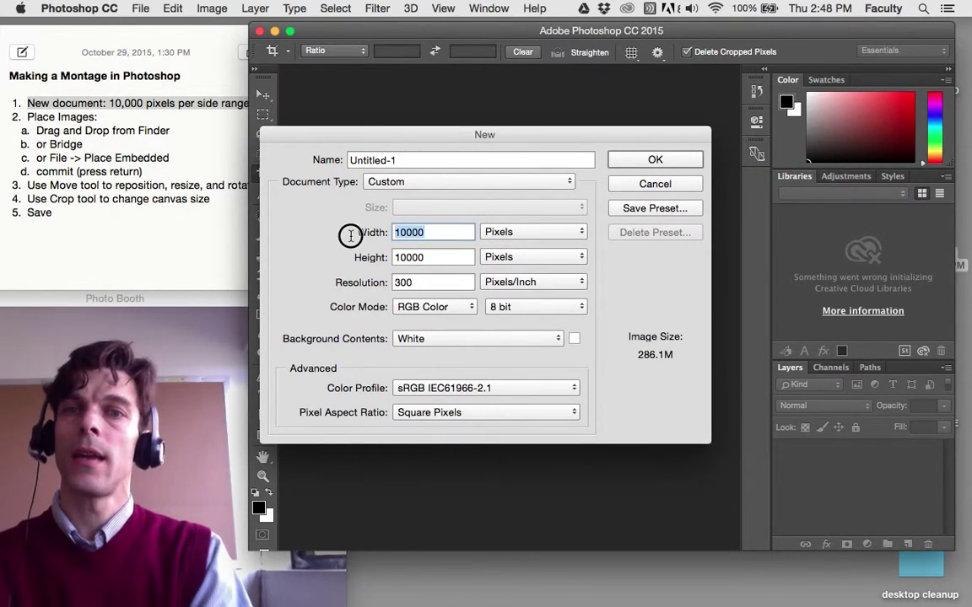
{"action": "type", "text": "100"}
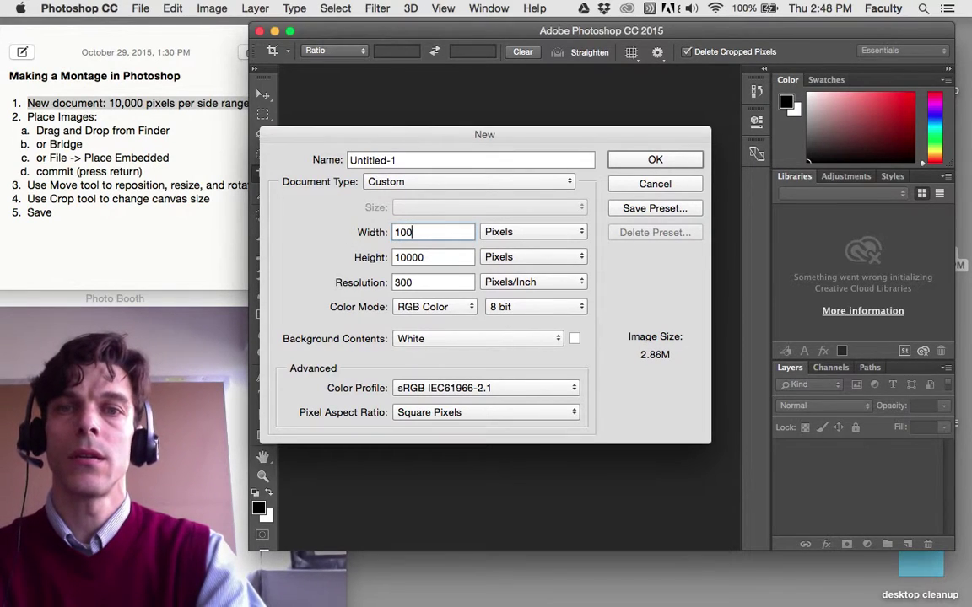
{"action": "type", "text": "00"}
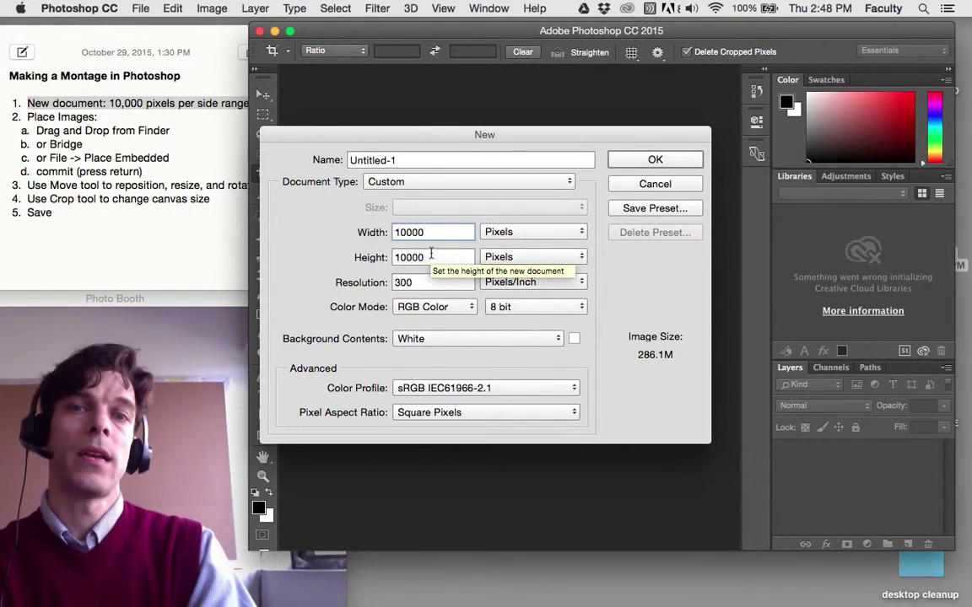
{"action": "key", "text": "Tab"}
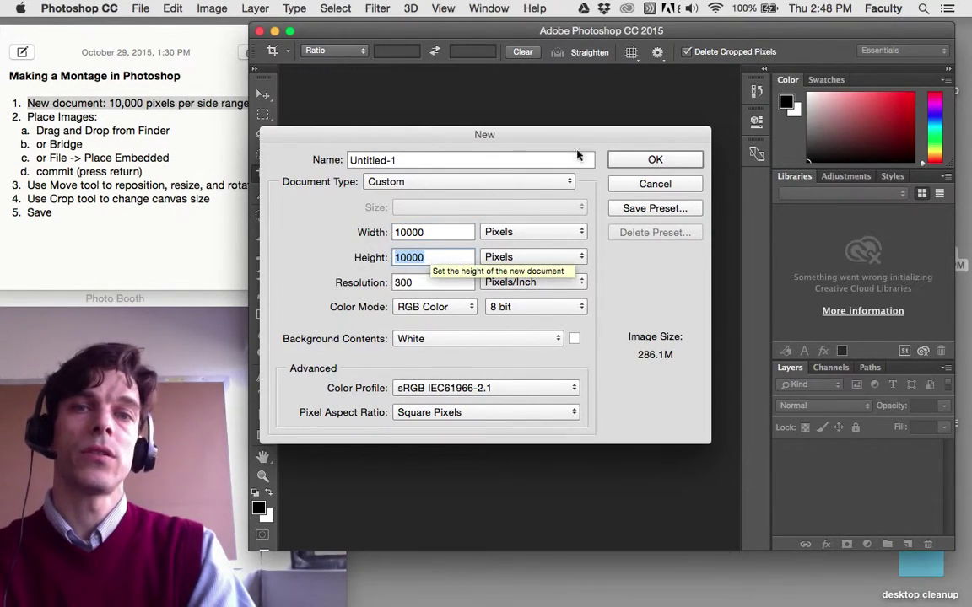
{"action": "left_click", "coordinate": [626, 159]}
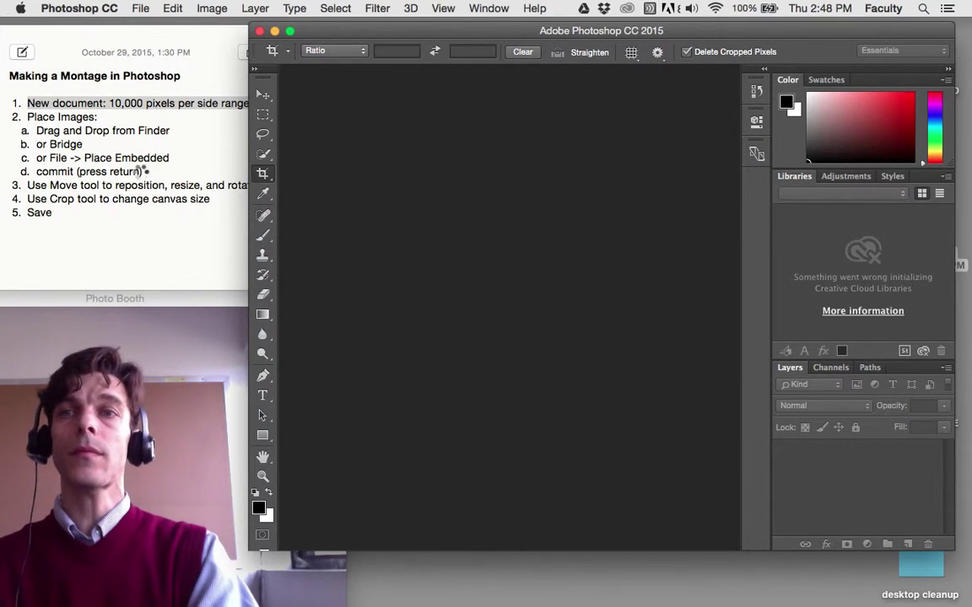
{"action": "left_click", "coordinate": [145, 171]}
- Highlight the Place Images and Drag and Drop from Finder steps in the notes
{"action": "left_click", "coordinate": [34, 123]}
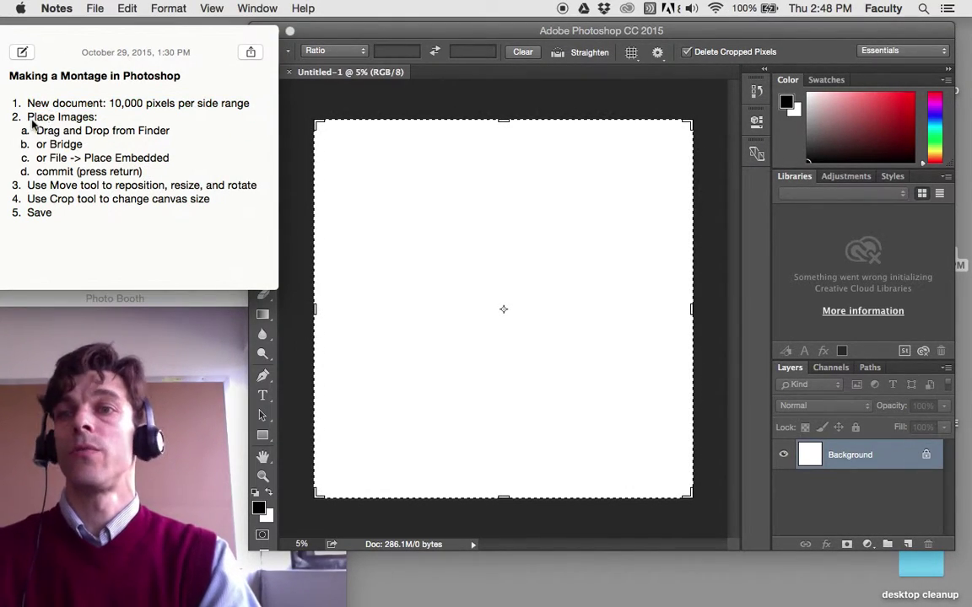
{"action": "left_click", "coordinate": [41, 134]}
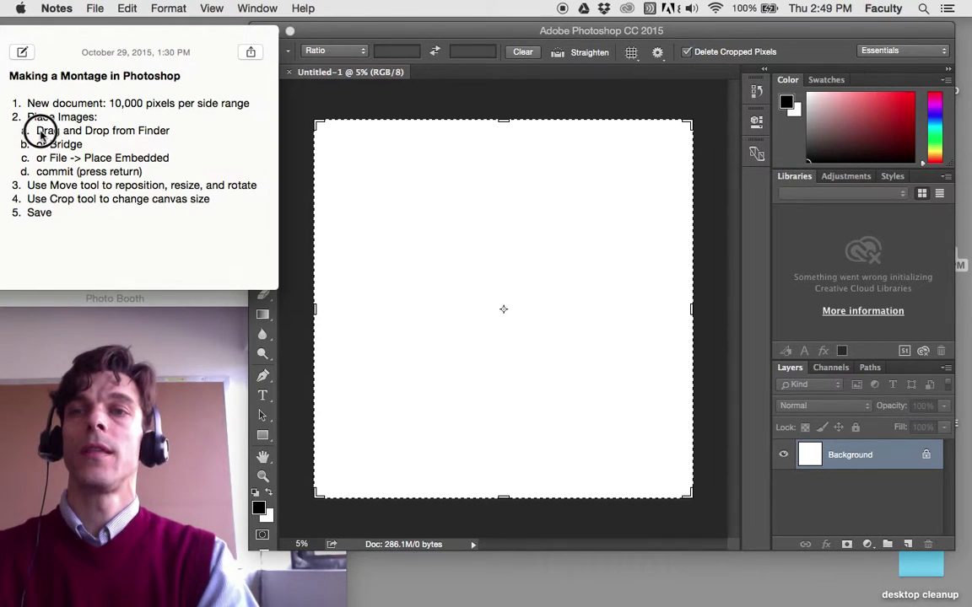
{"action": "left_click_drag", "start_coordinate": [40, 133], "coordinate": [143, 130]}
{"action": "left_click", "coordinate": [34, 119]}
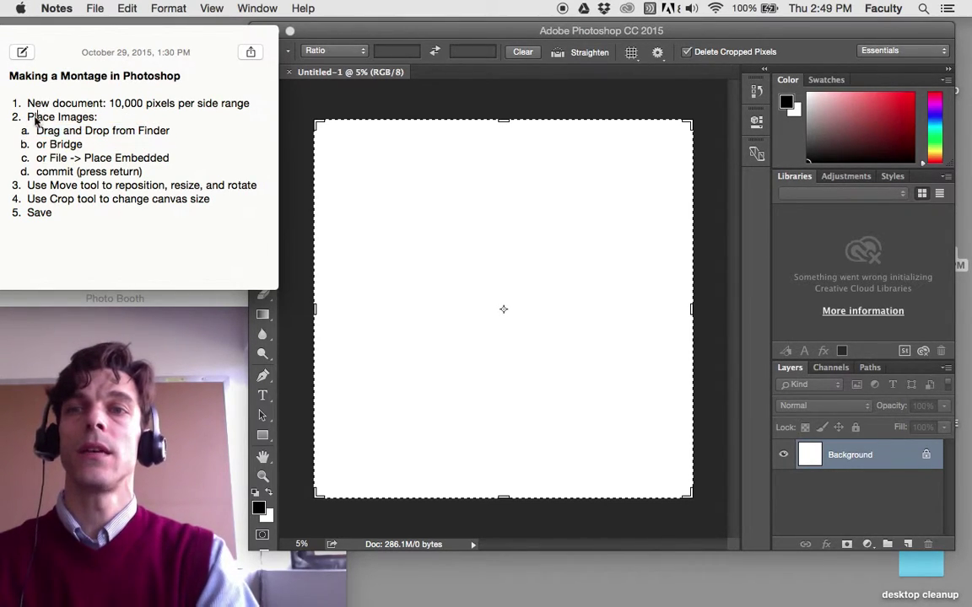
{"action": "left_click_drag", "start_coordinate": [28, 118], "coordinate": [98, 119]}
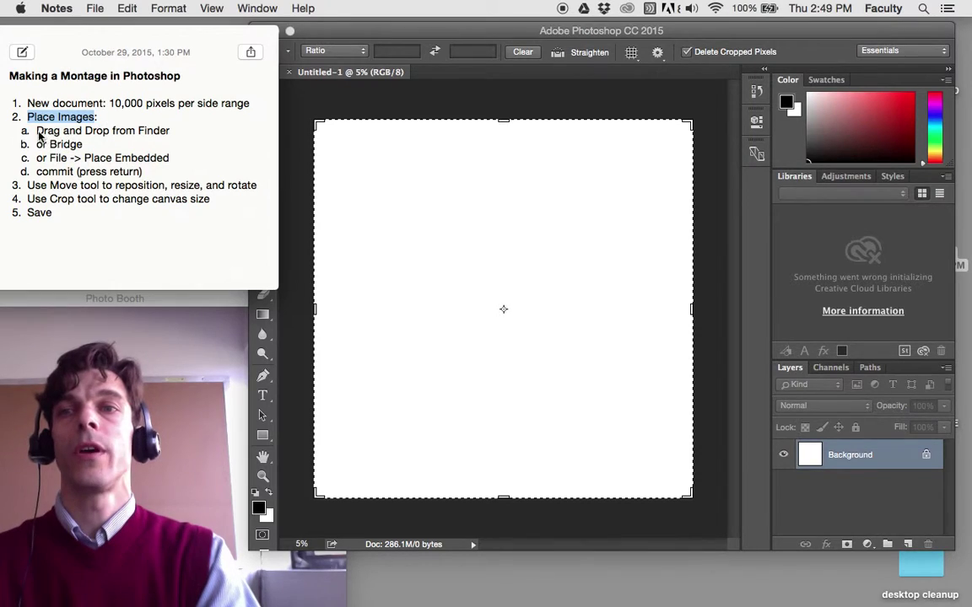
{"action": "mouse_move", "coordinate": [38, 132]}
{"action": "left_mouse_down"}
{"action": "mouse_move", "coordinate": [169, 135]}
{"action": "mouse_move", "coordinate": [38, 131]}
{"action": "left_mouse_up"}
- Drag IMG_9545 from Desktop > unsorted photos in Finder onto the new canvas
{"action": "mouse_move", "coordinate": [224, 594]}
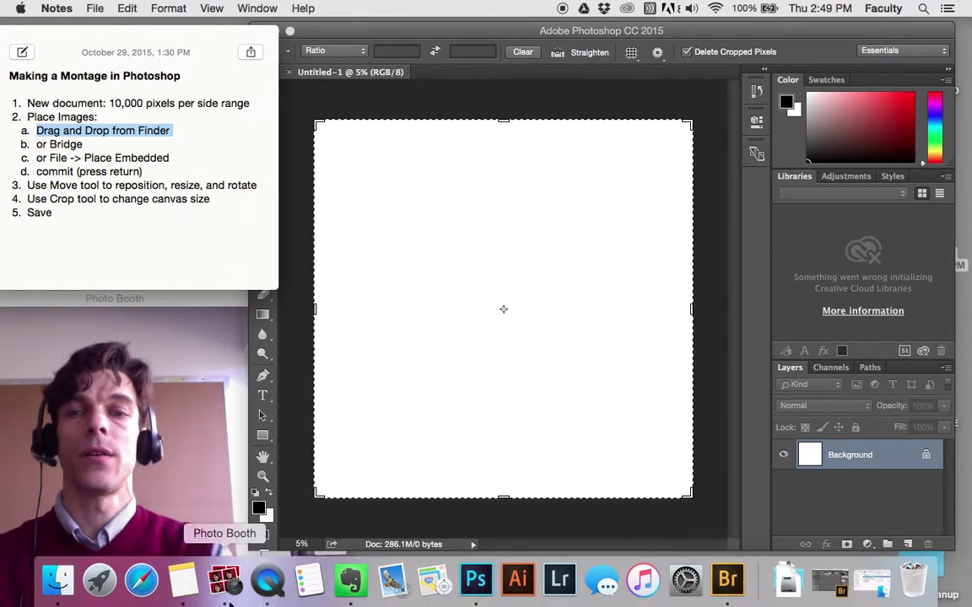
{"action": "left_click", "coordinate": [66, 593]}
{"action": "left_click_drag", "start_coordinate": [375, 71], "coordinate": [453, 66]}
{"action": "left_click", "coordinate": [404, 218]}
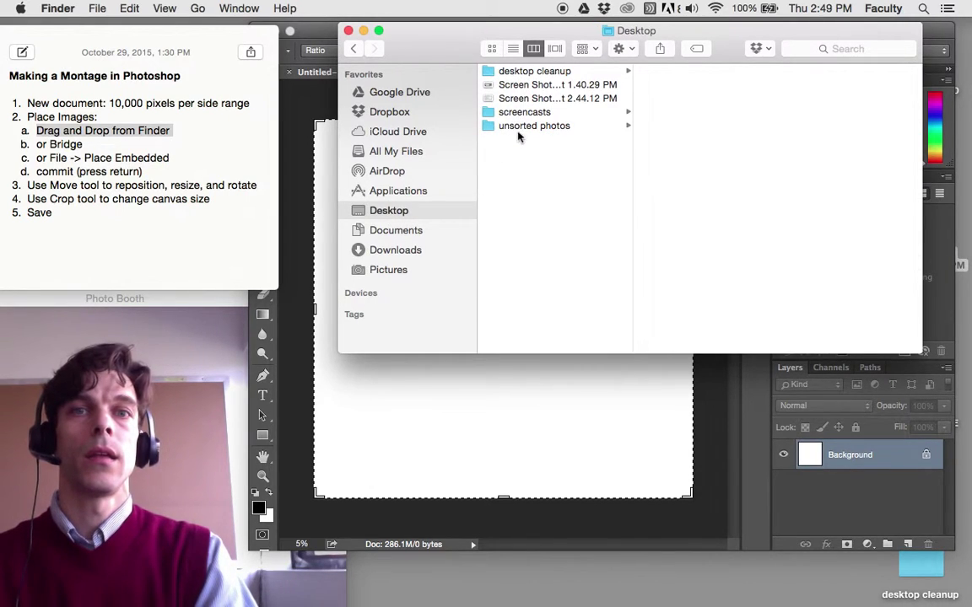
{"action": "left_click", "coordinate": [527, 126]}
{"action": "left_click_drag", "start_coordinate": [728, 48], "coordinate": [852, 312]}
{"action": "left_click_drag", "start_coordinate": [810, 431], "coordinate": [459, 223]}
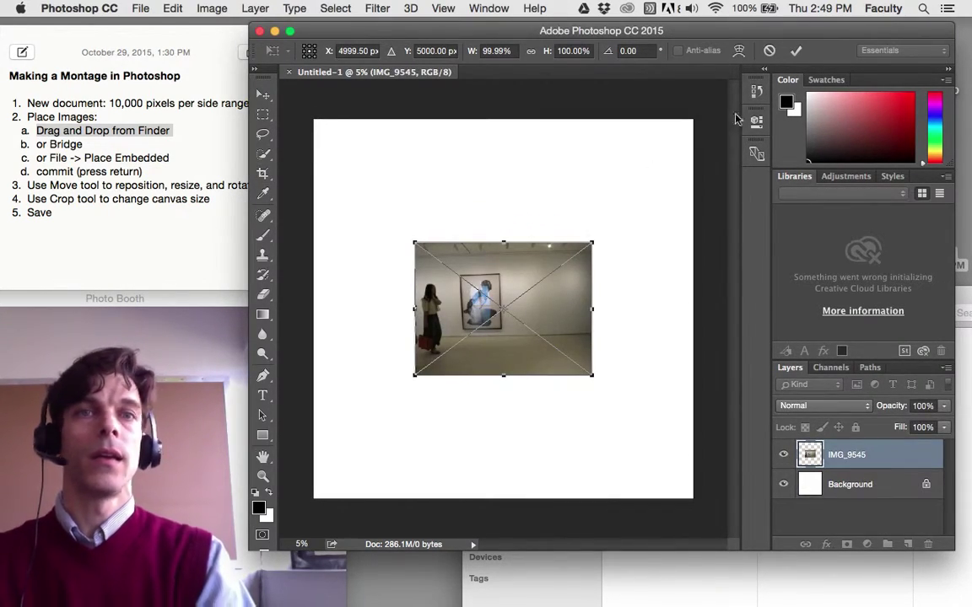
- Mark the commit step in the notes and commit the placed IMG_9545 photo
{"action": "left_click", "coordinate": [141, 175]}
{"action": "mouse_move", "coordinate": [152, 173]}
{"action": "left_mouse_down"}
{"action": "mouse_move", "coordinate": [38, 171]}
{"action": "mouse_move", "coordinate": [143, 170]}
{"action": "left_mouse_up"}
{"action": "left_click", "coordinate": [37, 171]}
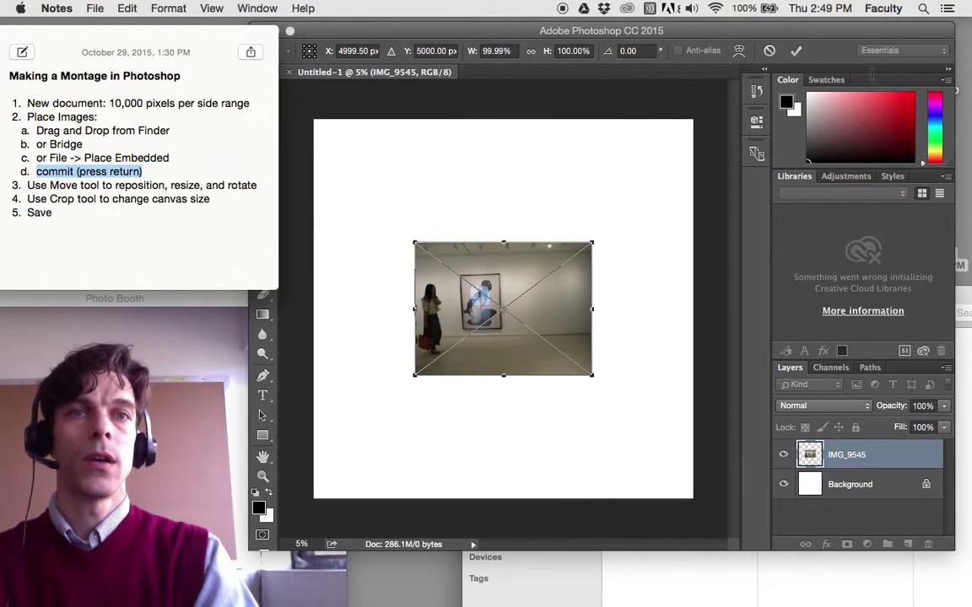
{"action": "left_click", "coordinate": [765, 54]}
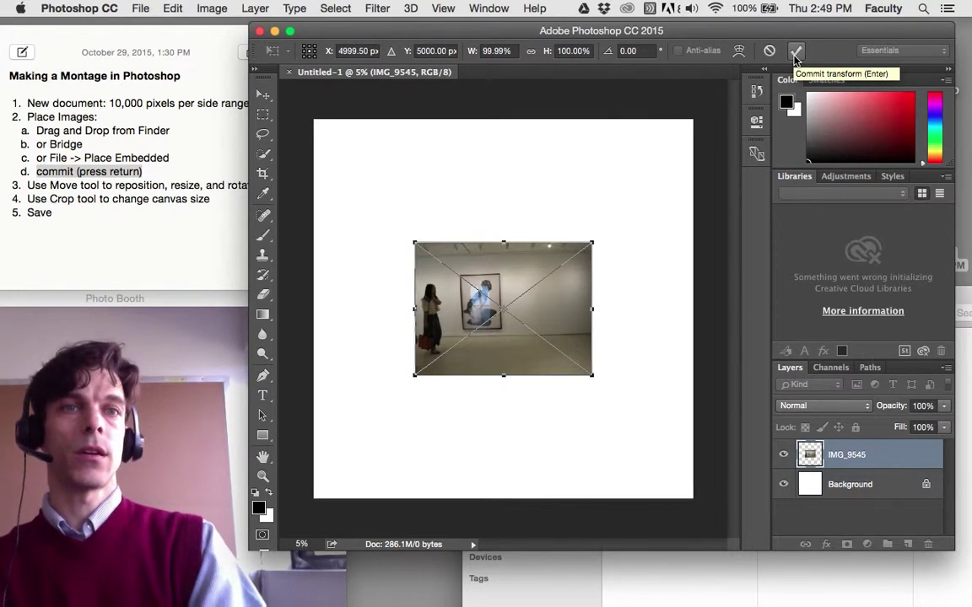
{"action": "left_click", "coordinate": [793, 53]}
{"action": "key", "text": "c"}
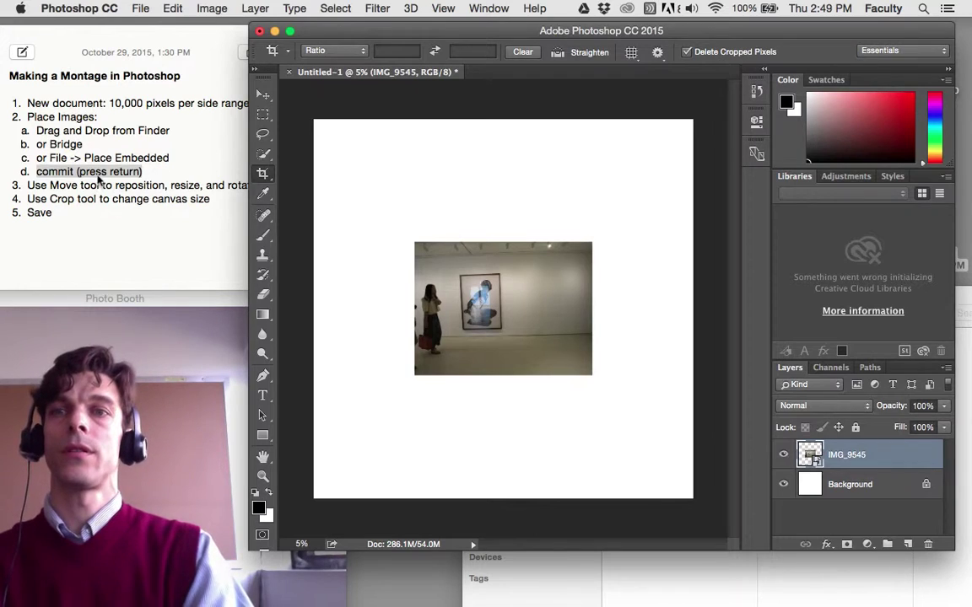
- Drag IMG_9543 from Adobe Bridge onto the montage canvas and commit it as a layer
{"action": "left_click", "coordinate": [44, 146]}
{"action": "left_click_drag", "start_coordinate": [40, 145], "coordinate": [83, 145]}
{"action": "mouse_move", "coordinate": [405, 601]}
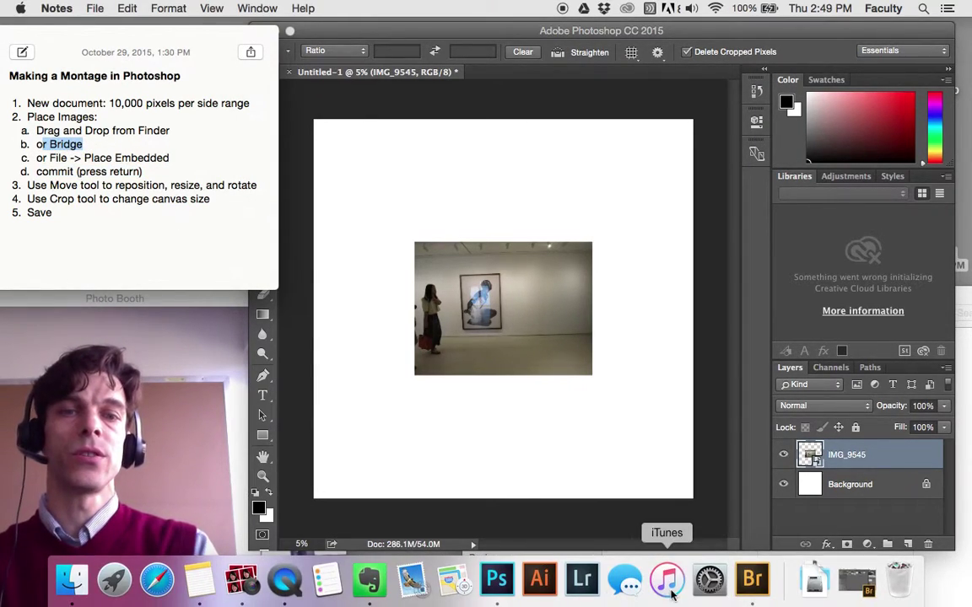
{"action": "left_click", "coordinate": [743, 582]}
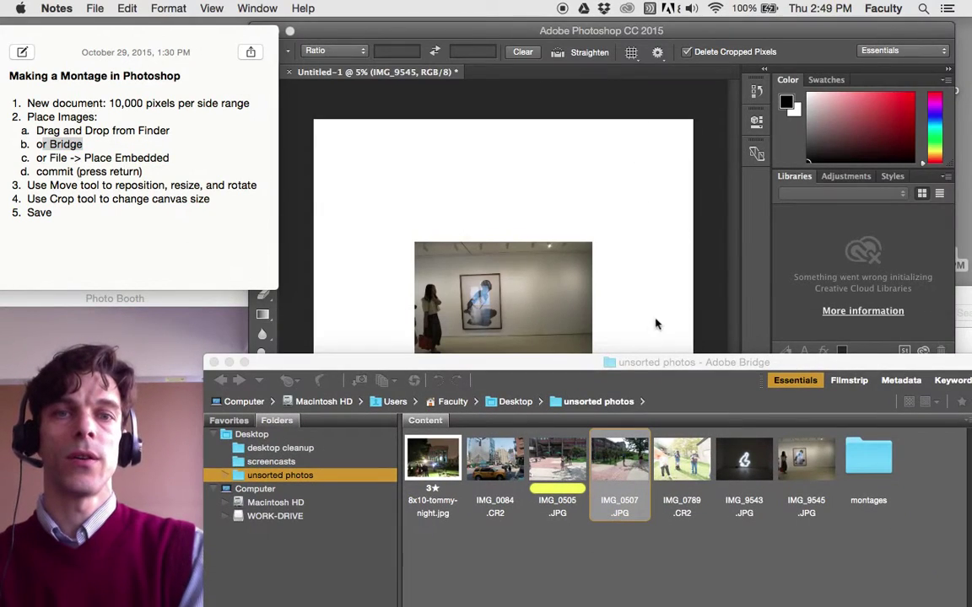
{"action": "left_click_drag", "start_coordinate": [745, 473], "coordinate": [479, 200]}
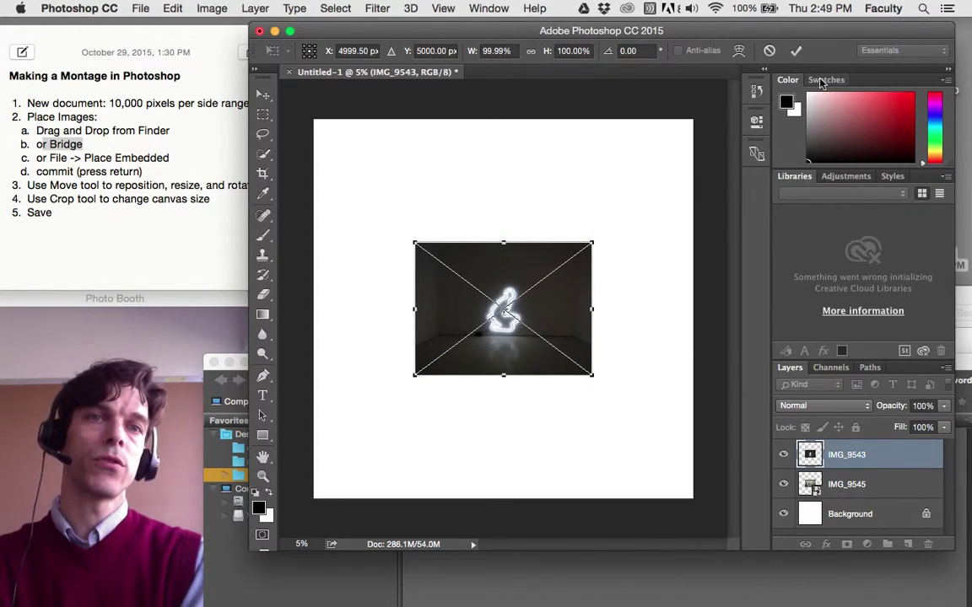
{"action": "left_click", "coordinate": [796, 50]}
{"action": "left_click", "coordinate": [55, 166]}
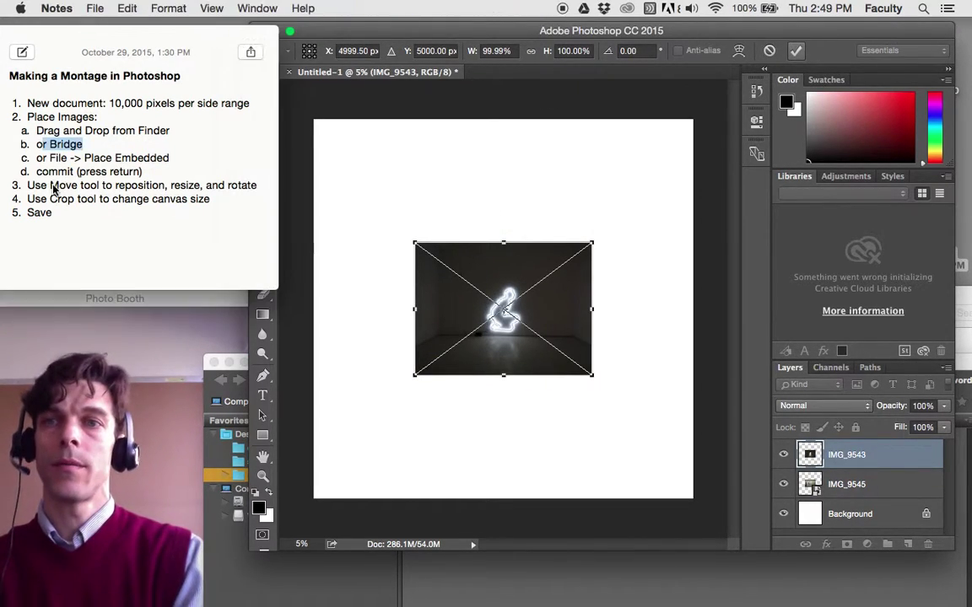
{"action": "mouse_move", "coordinate": [38, 172]}
{"action": "left_mouse_down"}
{"action": "mouse_move", "coordinate": [175, 166]}
{"action": "mouse_move", "coordinate": [175, 155]}
{"action": "mouse_move", "coordinate": [37, 160]}
{"action": "left_mouse_up"}
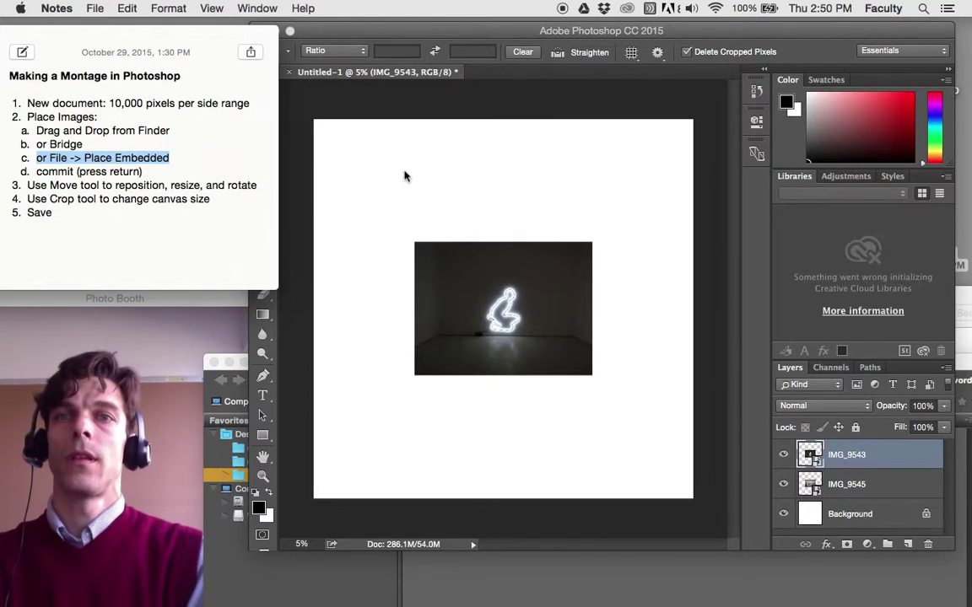
- Embed IMG_0505.JPG from Desktop > unsorted photos with Place Embedded and commit it
{"action": "left_click", "coordinate": [380, 32]}
{"action": "left_click", "coordinate": [138, 8]}
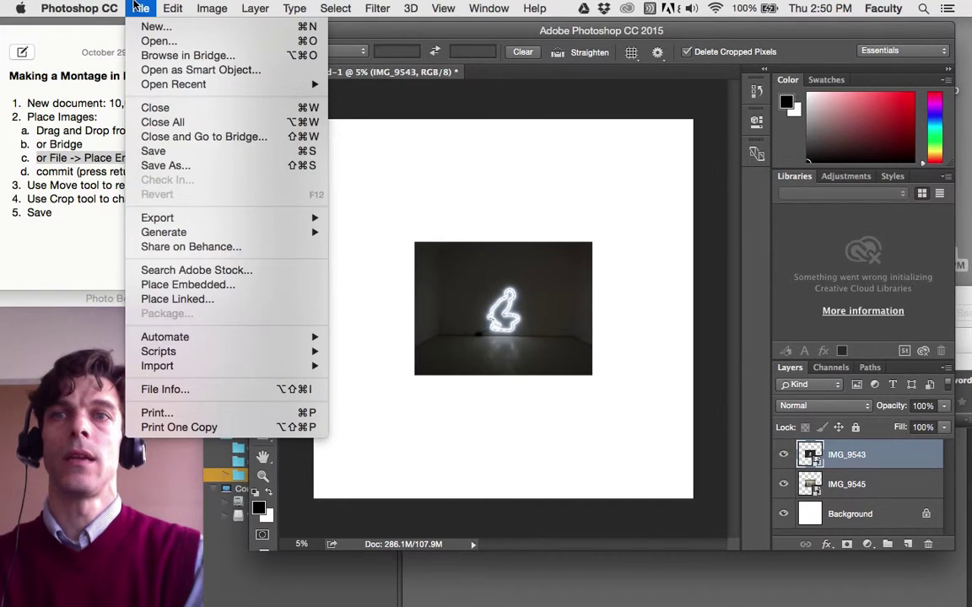
{"action": "mouse_move", "coordinate": [177, 231]}
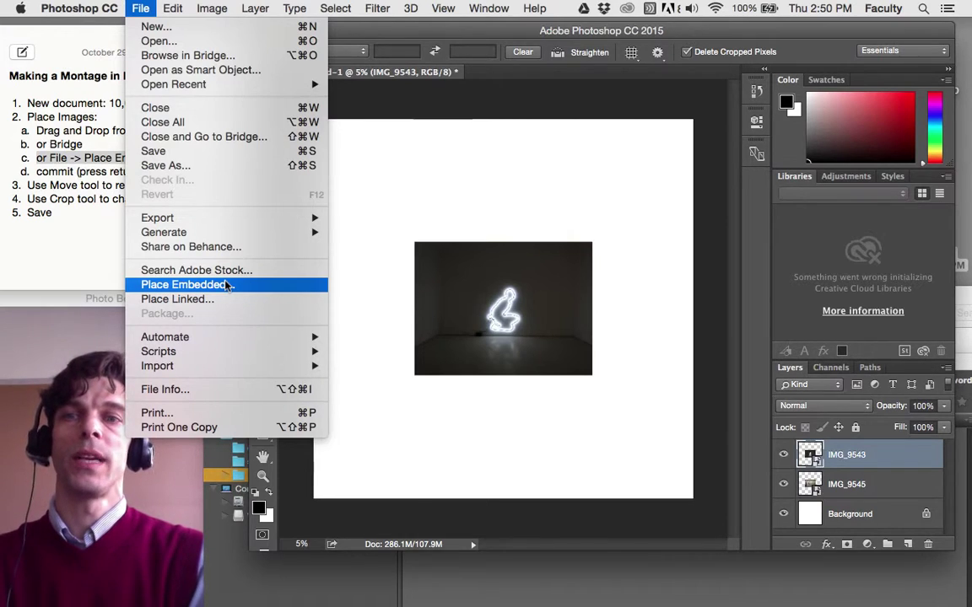
{"action": "left_click", "coordinate": [226, 286]}
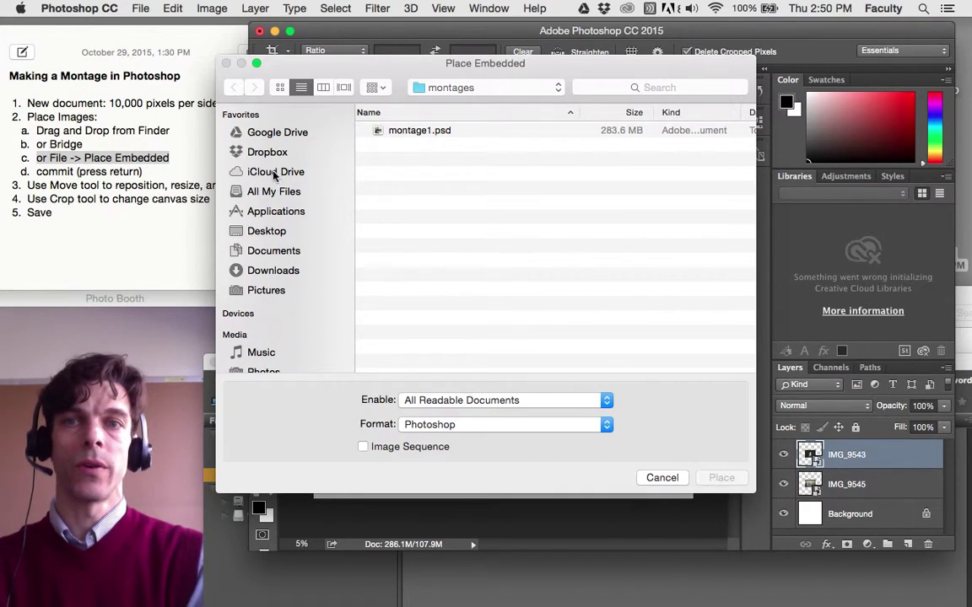
{"action": "left_click", "coordinate": [266, 233]}
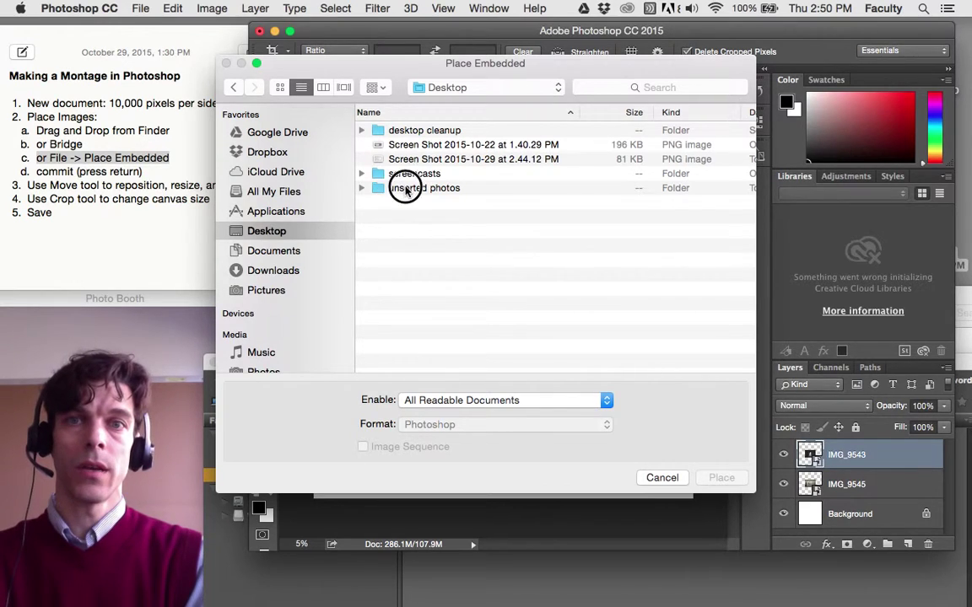
{"action": "double_click", "coordinate": [402, 187]}
{"action": "left_click", "coordinate": [443, 163]}
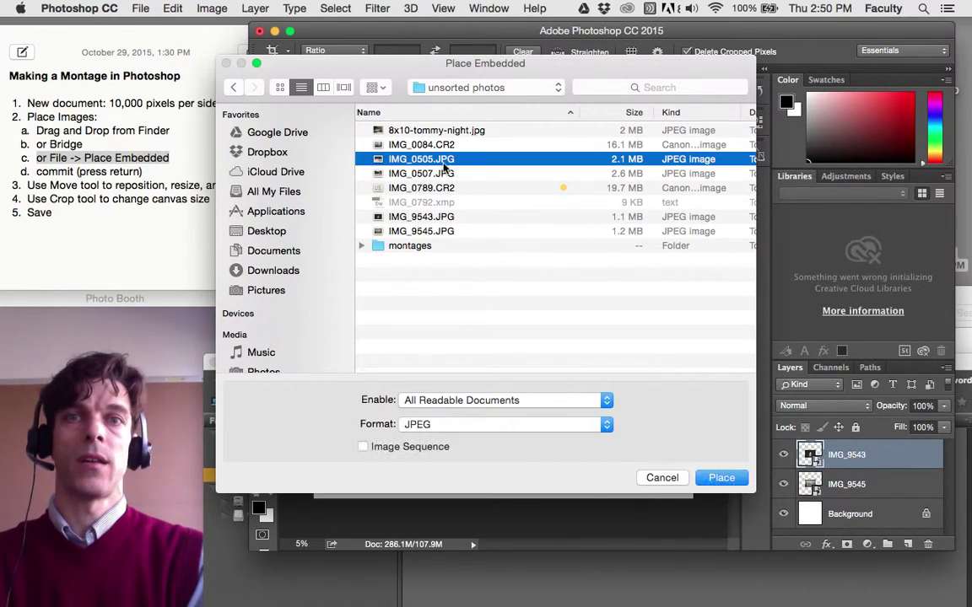
{"action": "left_click", "coordinate": [727, 479]}
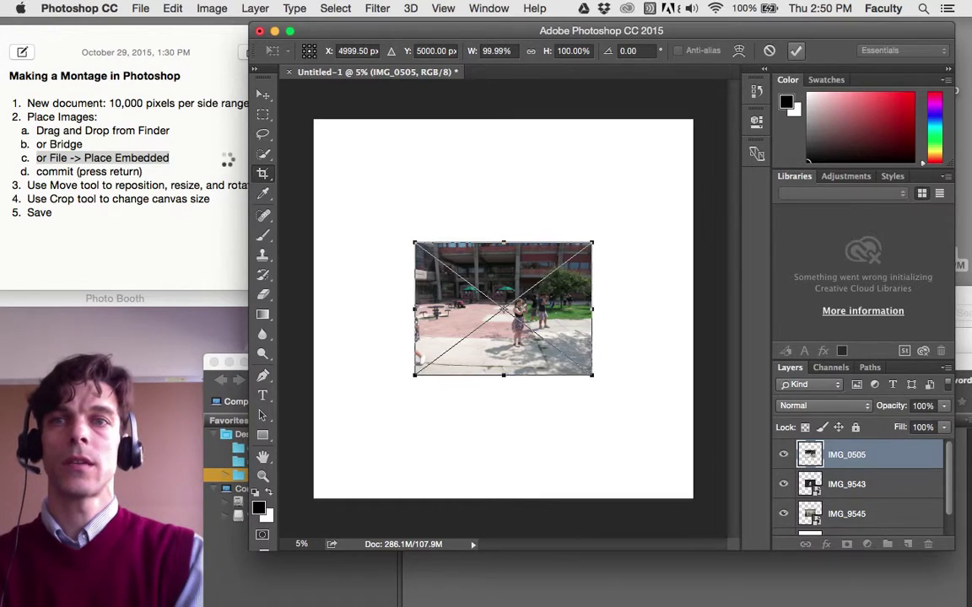
{"action": "left_click", "coordinate": [113, 160]}
{"action": "left_click", "coordinate": [147, 173]}
{"action": "left_click_drag", "start_coordinate": [148, 173], "coordinate": [37, 172]}
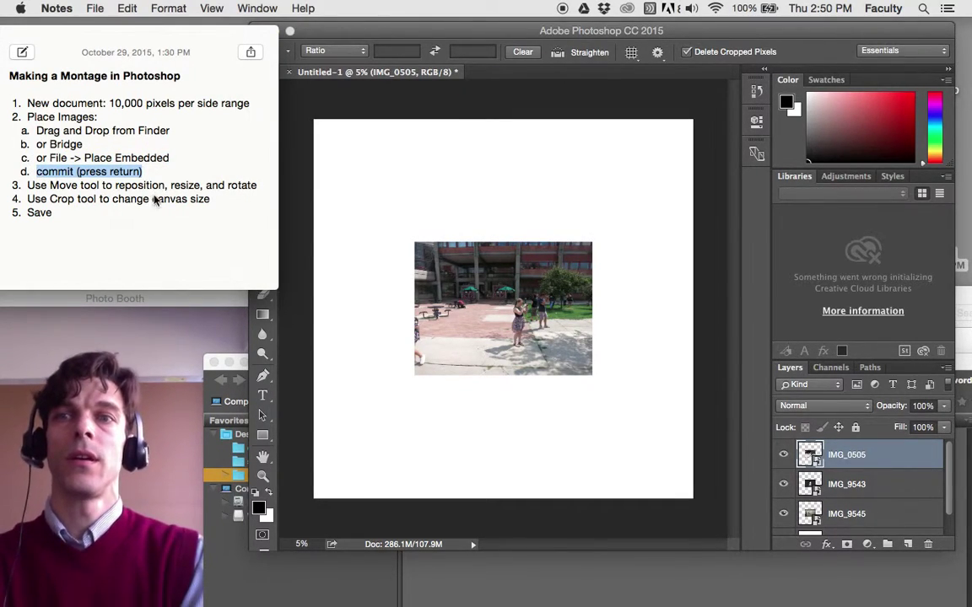
{"action": "left_click", "coordinate": [243, 188]}
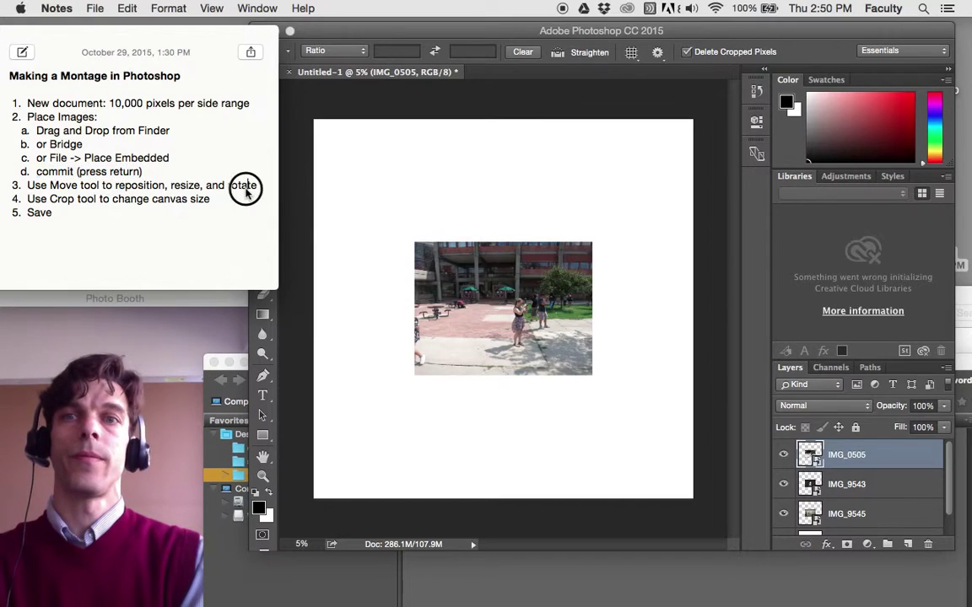
{"action": "left_click", "coordinate": [118, 183]}
{"action": "left_click_drag", "start_coordinate": [172, 186], "coordinate": [253, 189]}
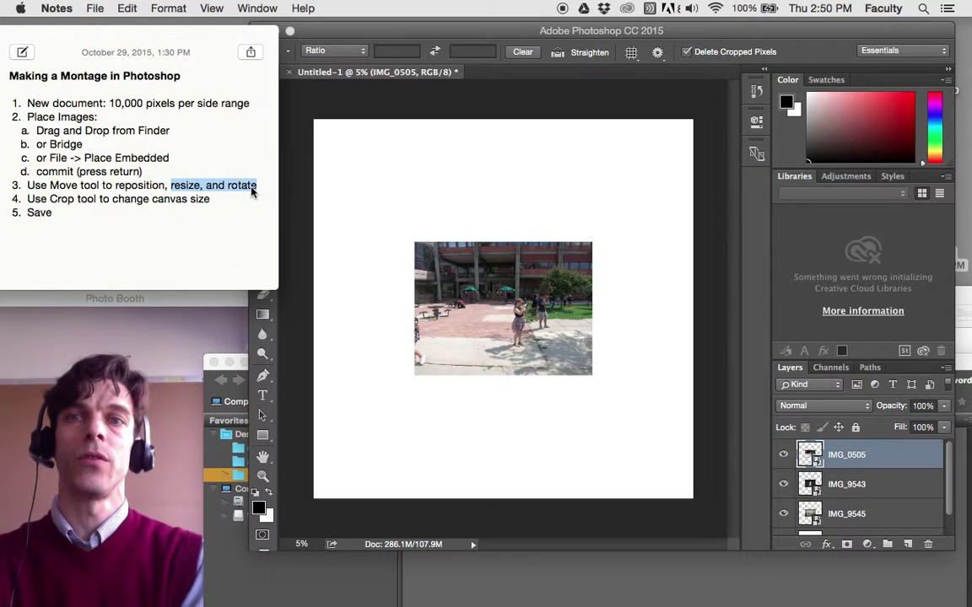
{"action": "left_click", "coordinate": [173, 186]}
{"action": "left_click", "coordinate": [73, 168]}
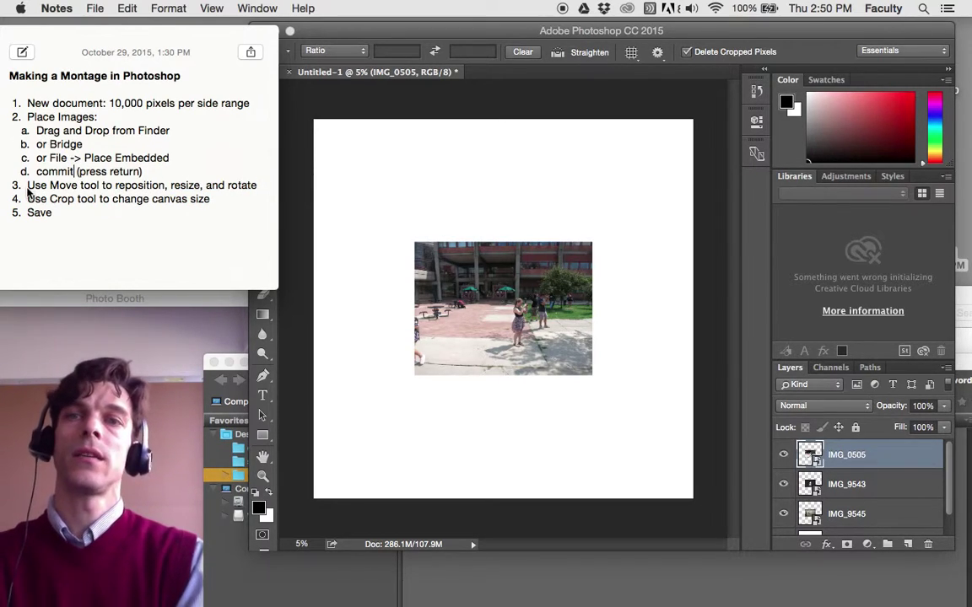
{"action": "left_click", "coordinate": [118, 189]}
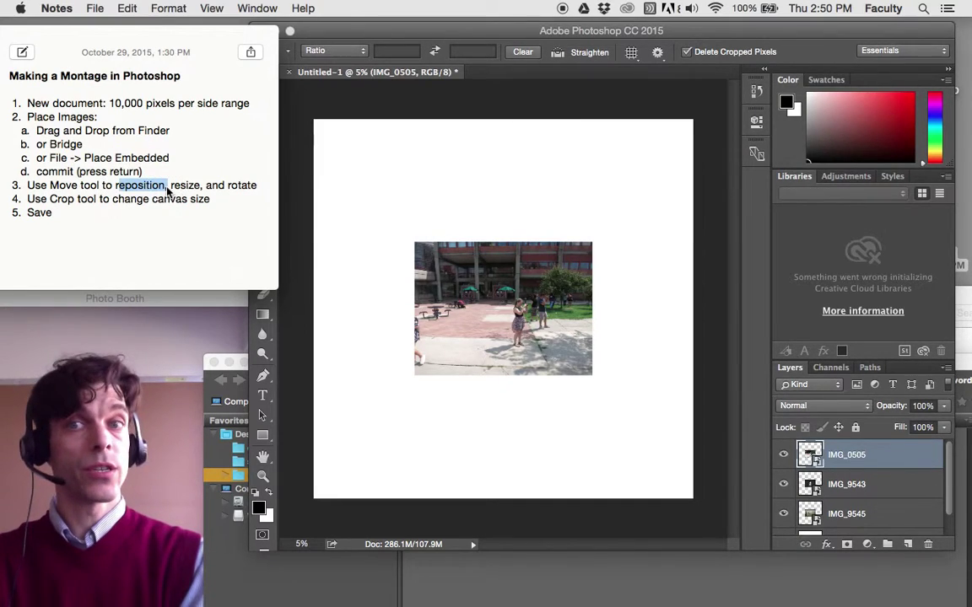
{"action": "left_click", "coordinate": [45, 185]}
{"action": "triple_click", "coordinate": [93, 189]}
{"action": "left_click", "coordinate": [91, 191]}
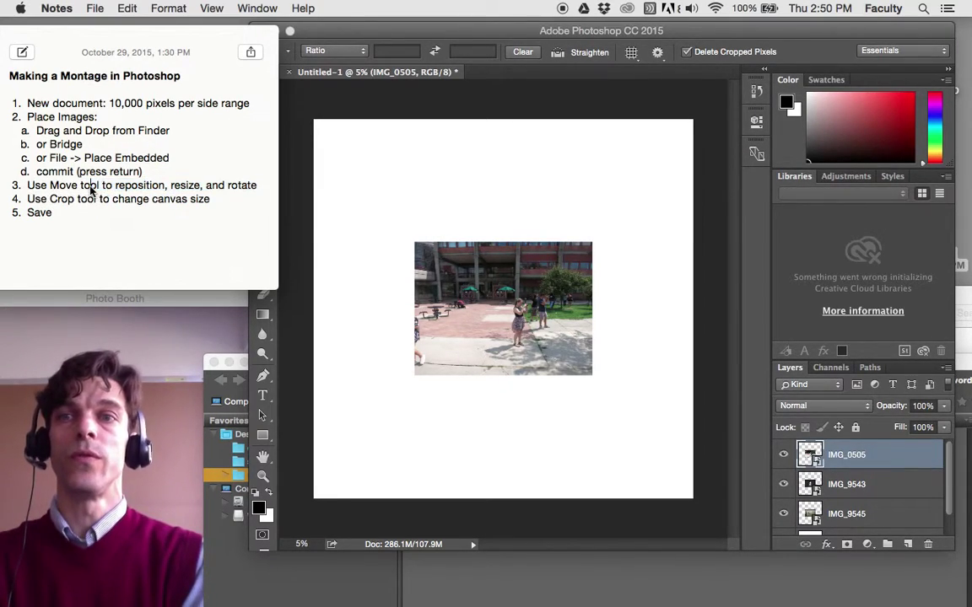
{"action": "left_click_drag", "start_coordinate": [28, 186], "coordinate": [258, 194]}
{"action": "left_click", "coordinate": [314, 31]}
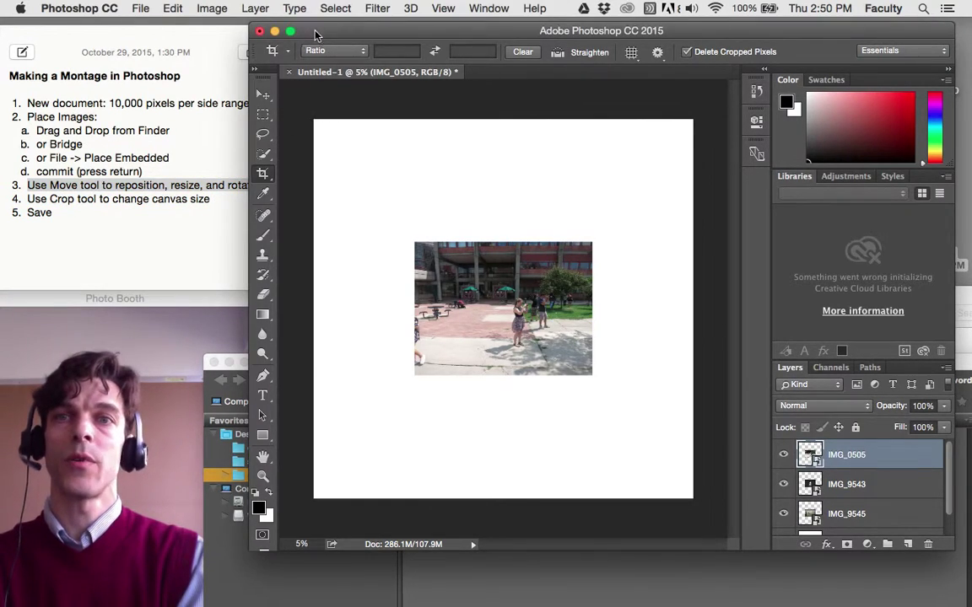
- With the Move tool, place the street photo upper left, neon lower right, gallery lower left
{"action": "left_click_drag", "start_coordinate": [316, 34], "coordinate": [341, 34]}
{"action": "left_click", "coordinate": [288, 95]}
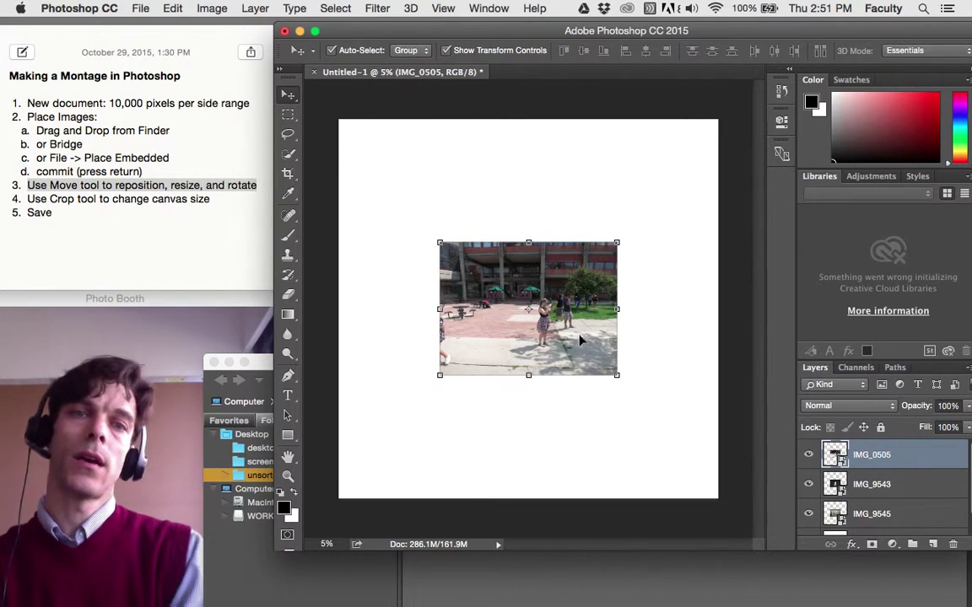
{"action": "left_click_drag", "start_coordinate": [579, 340], "coordinate": [509, 260]}
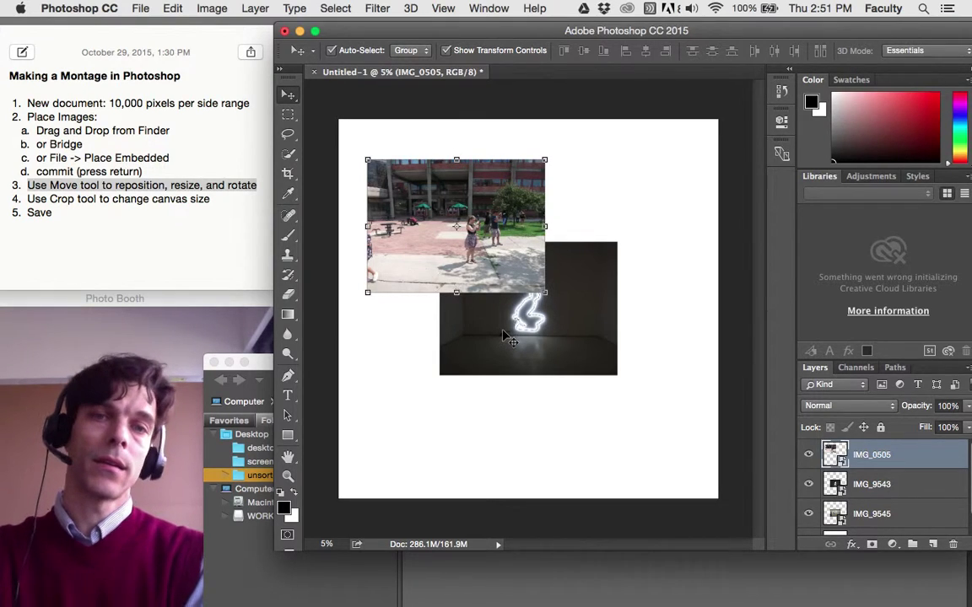
{"action": "left_click_drag", "start_coordinate": [502, 331], "coordinate": [600, 406]}
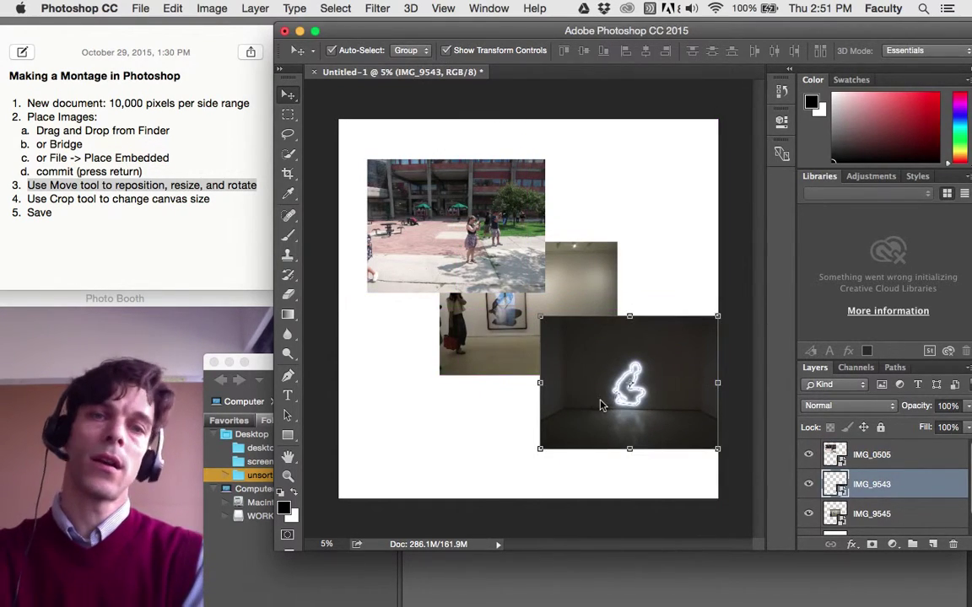
{"action": "left_click_drag", "start_coordinate": [508, 335], "coordinate": [461, 391]}
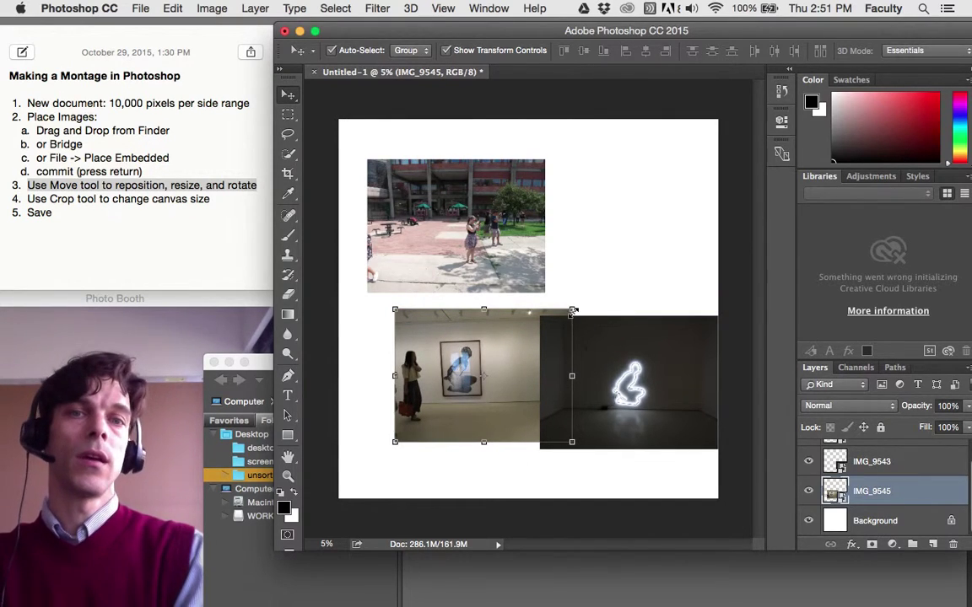
- Shrink the gallery photo IMG_9545 to about 60 percent
{"action": "left_click", "coordinate": [165, 172]}
{"action": "left_click", "coordinate": [181, 221]}
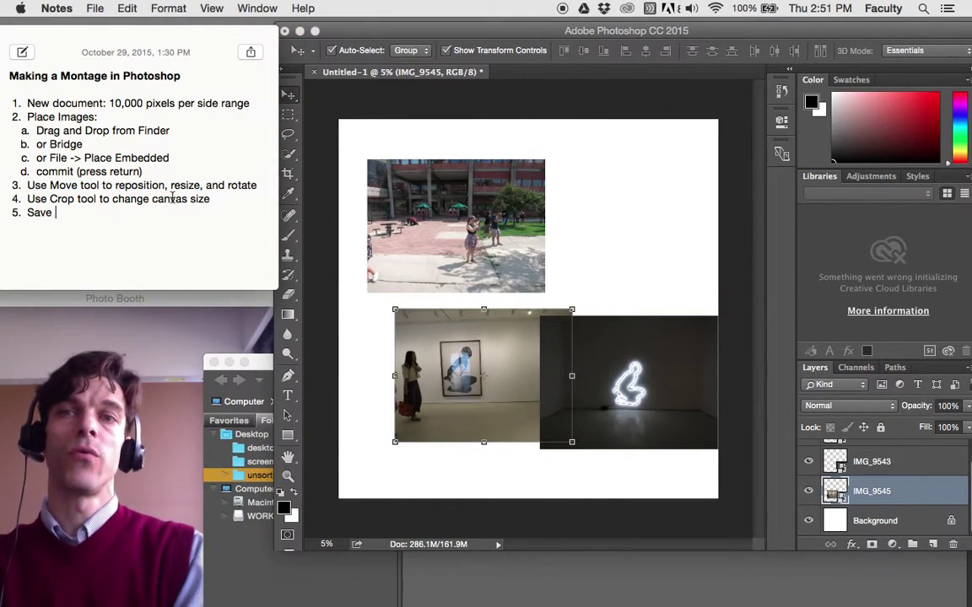
{"action": "left_click_drag", "start_coordinate": [171, 184], "coordinate": [200, 184]}
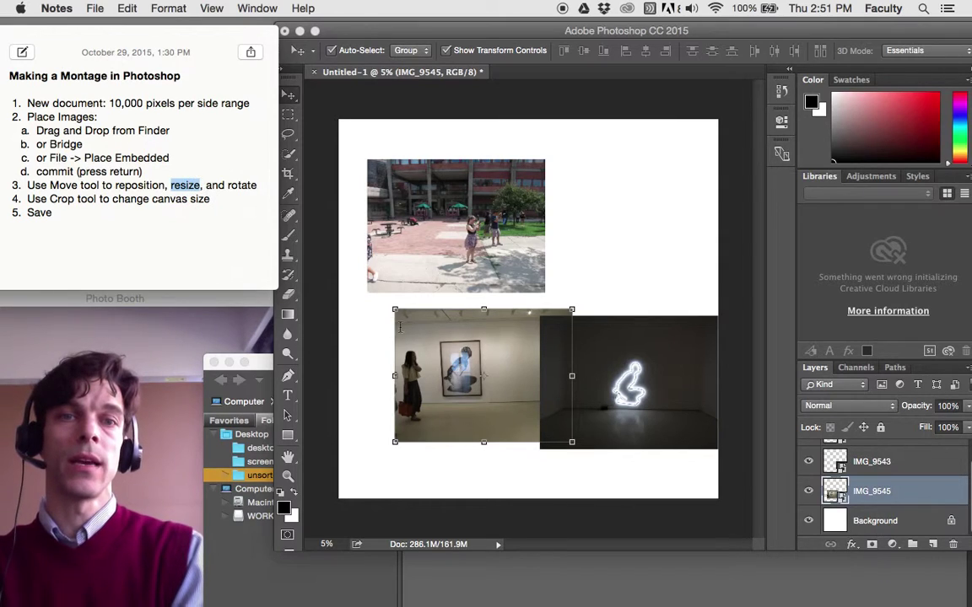
{"action": "left_click", "coordinate": [589, 289]}
{"action": "left_click_drag", "start_coordinate": [571, 310], "coordinate": [496, 355]}
- Rotate the gallery photo about 38.09° and commit the transform
{"action": "left_click", "coordinate": [245, 189]}
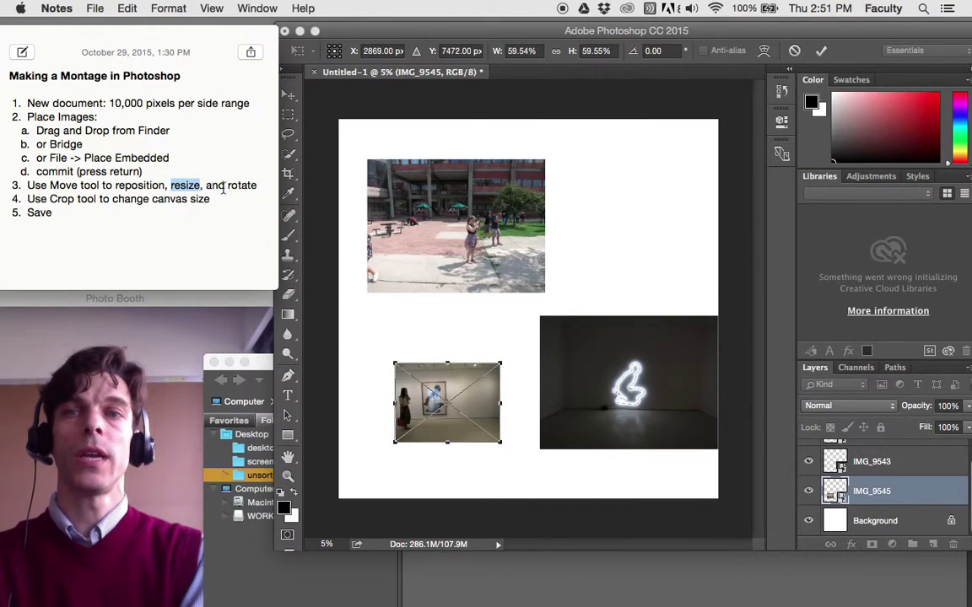
{"action": "left_click_drag", "start_coordinate": [225, 187], "coordinate": [269, 188]}
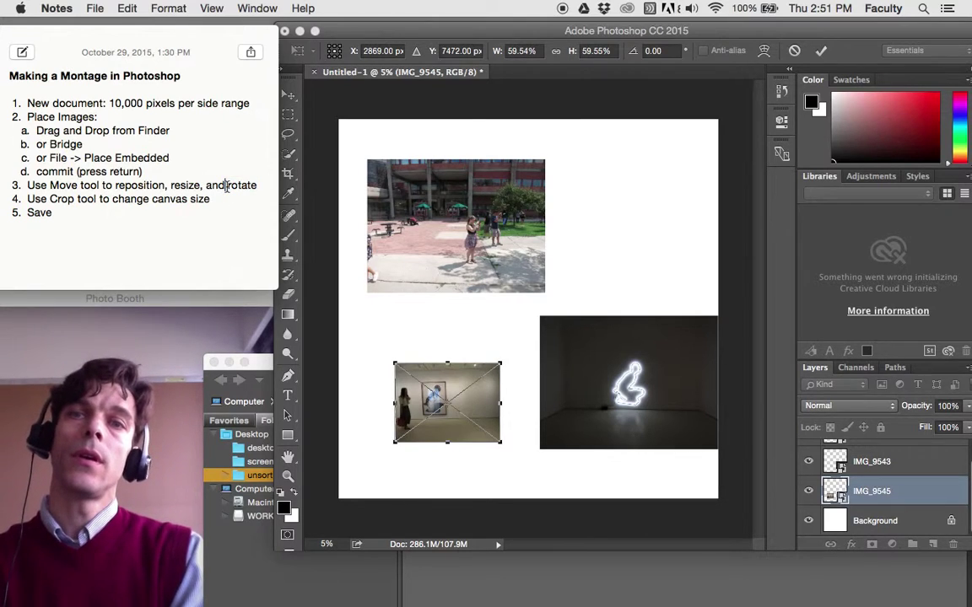
{"action": "double_click", "coordinate": [254, 187]}
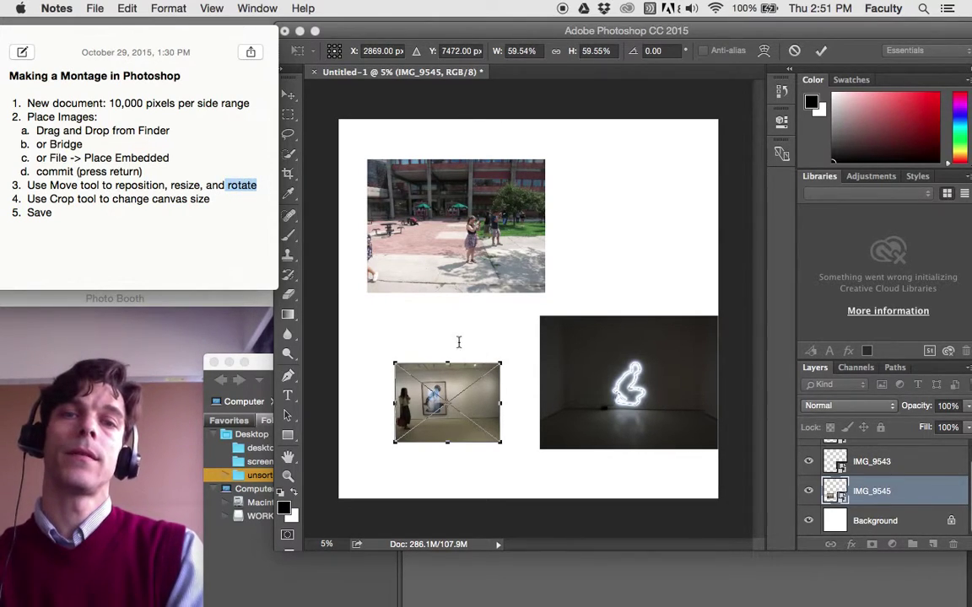
{"action": "left_click", "coordinate": [509, 356]}
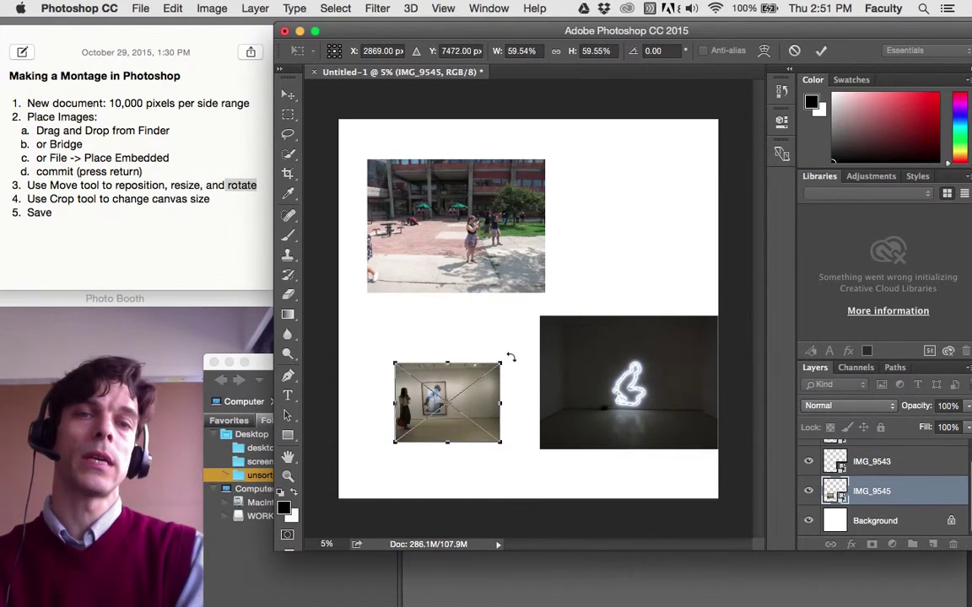
{"action": "left_click_drag", "start_coordinate": [510, 356], "coordinate": [522, 410]}
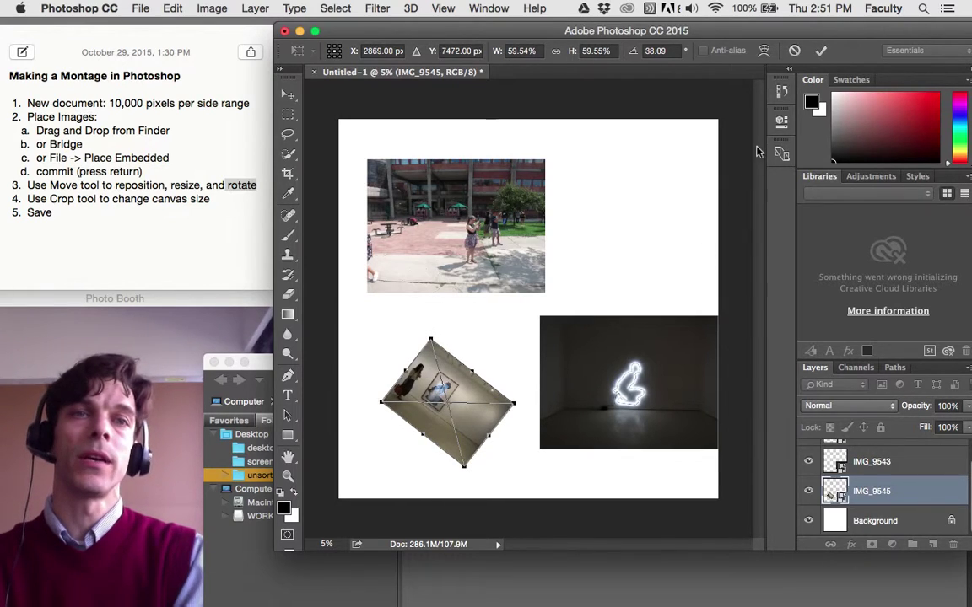
{"action": "left_click", "coordinate": [821, 51]}
- Crop the canvas to a landscape rectangle tightly framing the three photos
{"action": "left_click", "coordinate": [217, 202]}
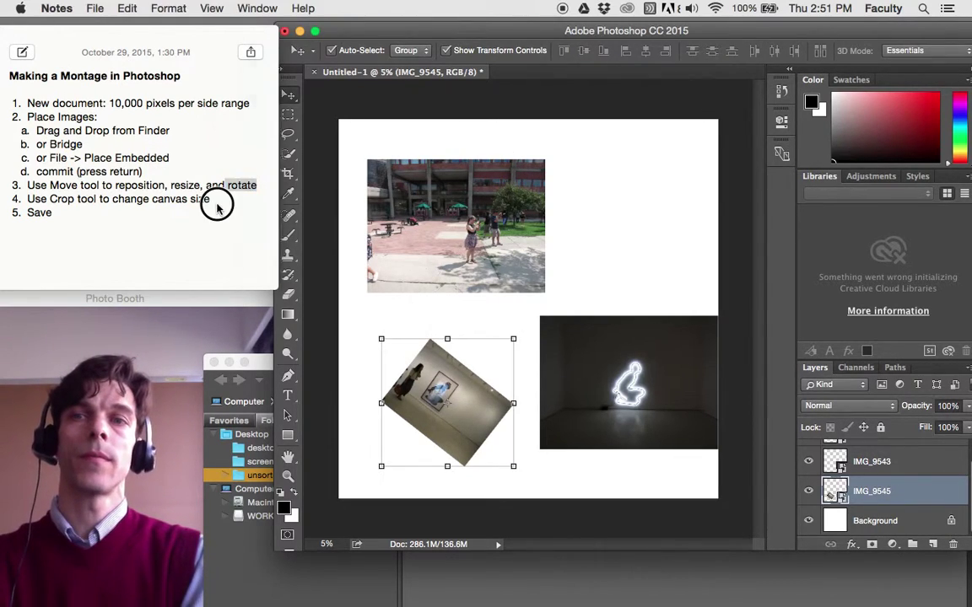
{"action": "left_click", "coordinate": [217, 202]}
{"action": "left_click_drag", "start_coordinate": [218, 200], "coordinate": [29, 199]}
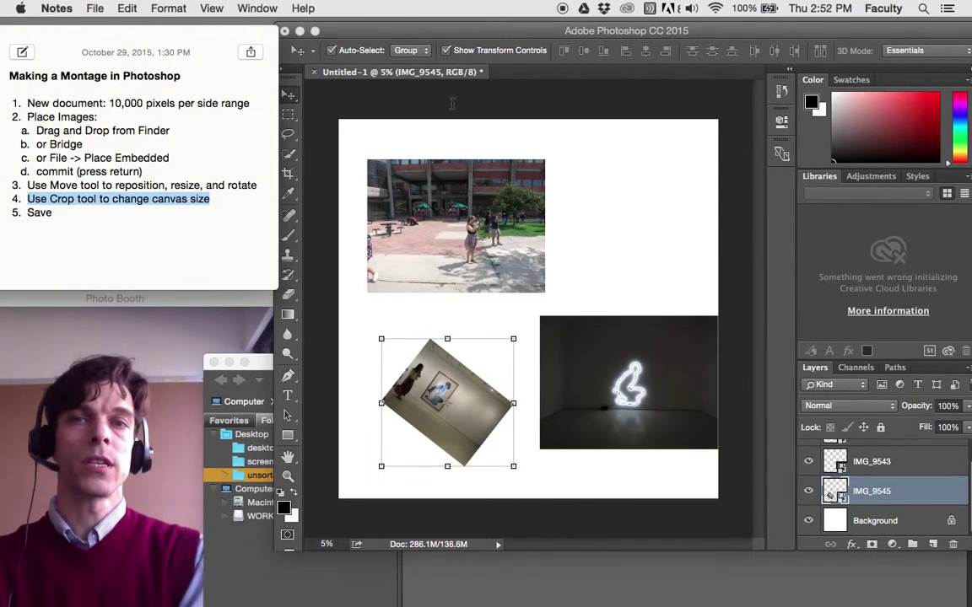
{"action": "left_click", "coordinate": [455, 30]}
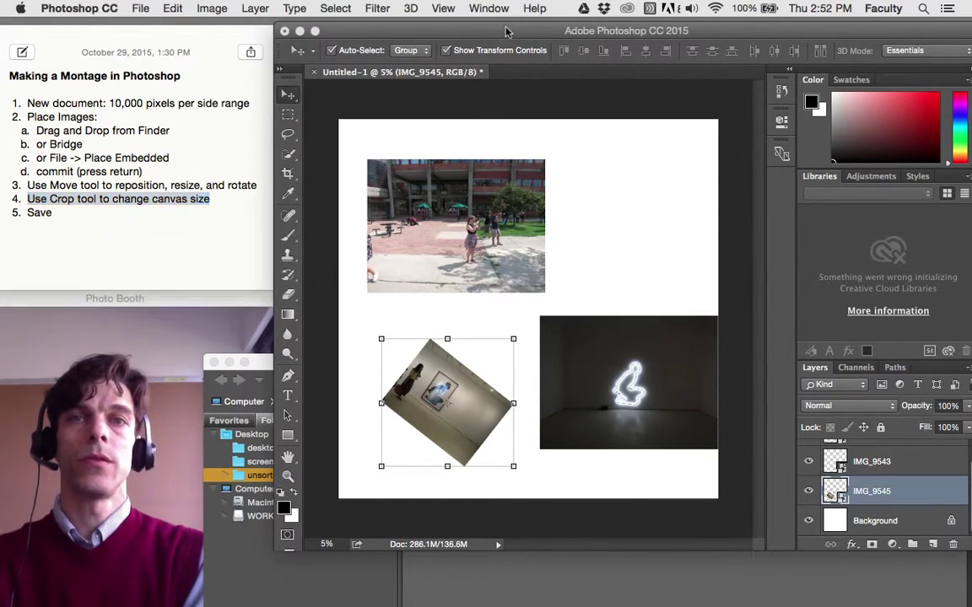
{"action": "left_click", "coordinate": [287, 175]}
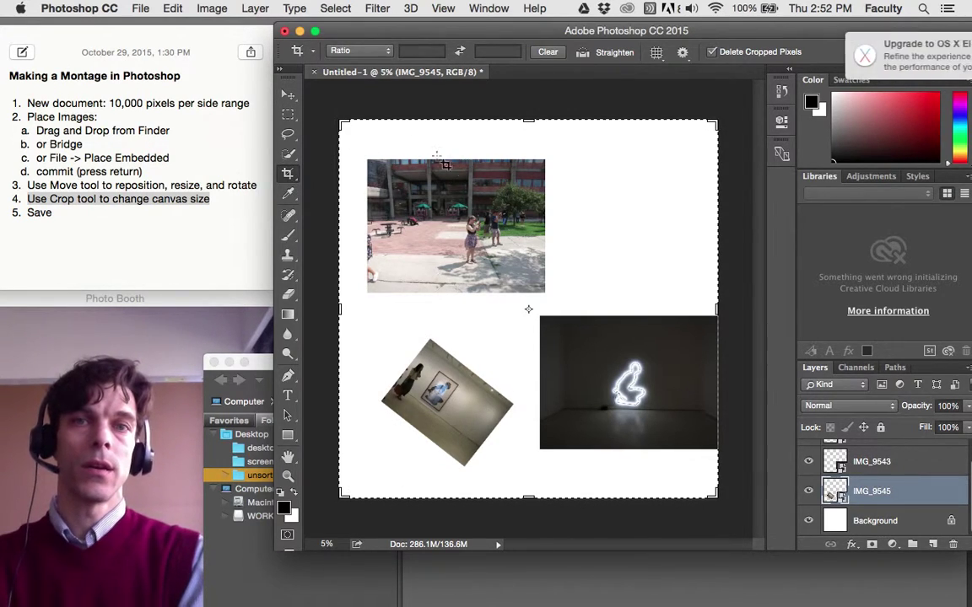
{"action": "left_click_drag", "start_coordinate": [354, 139], "coordinate": [713, 481]}
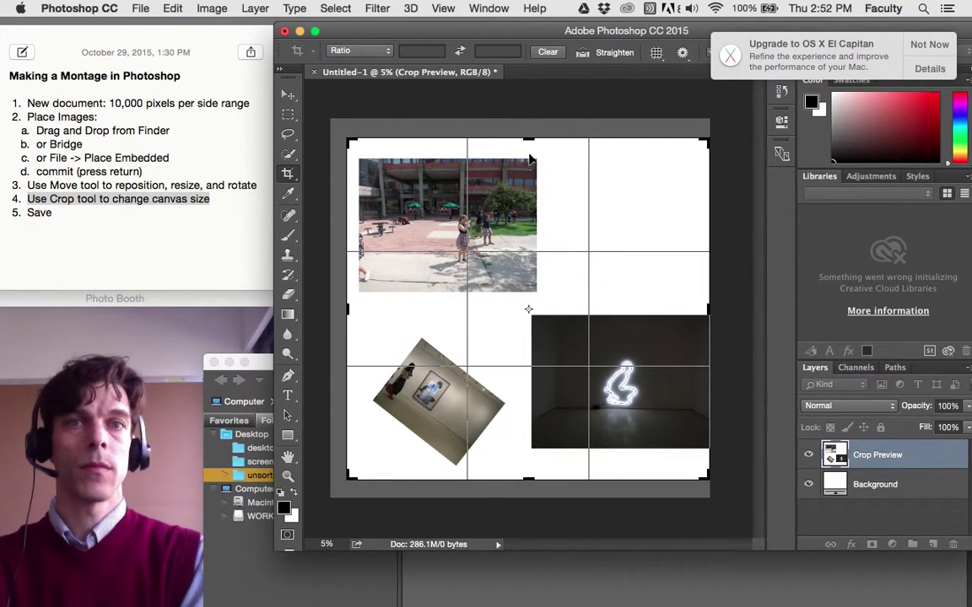
{"action": "left_click_drag", "start_coordinate": [530, 138], "coordinate": [531, 99]}
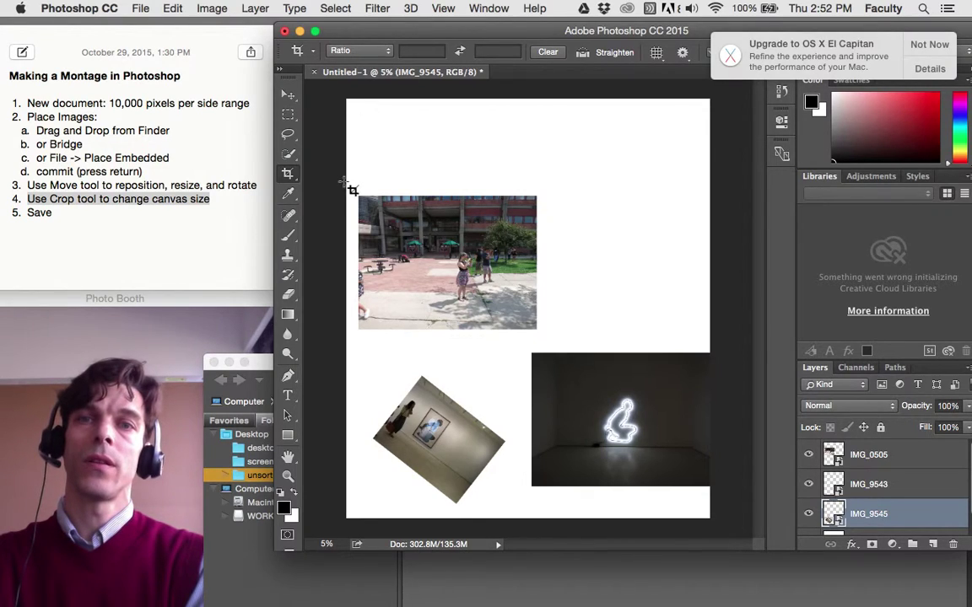
{"action": "left_click_drag", "start_coordinate": [346, 182], "coordinate": [736, 508]}
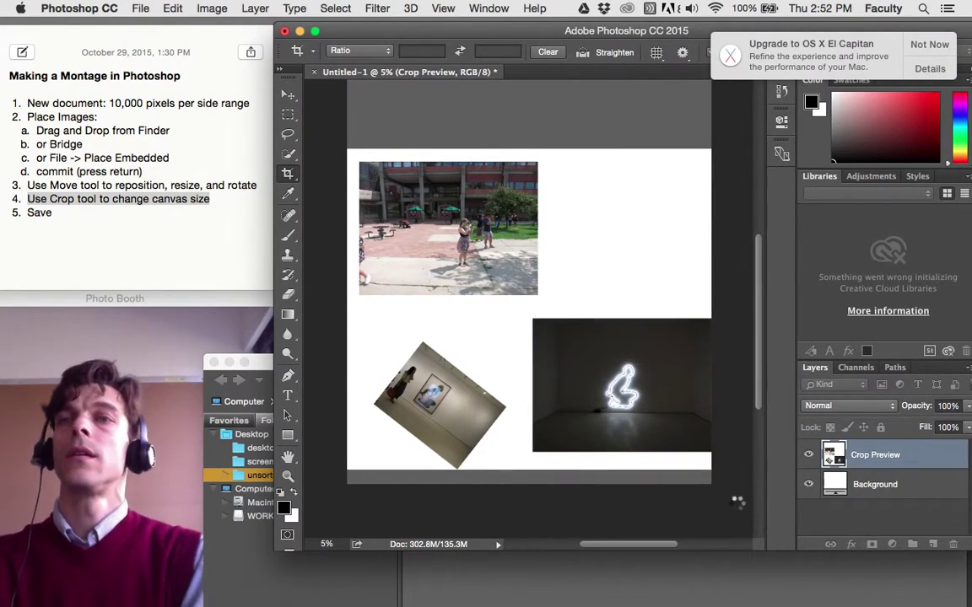
{"action": "left_click", "coordinate": [84, 212]}
- Save the montage as montage 2.psd in the montages folder with maximum compatibility
{"action": "double_click", "coordinate": [28, 212]}
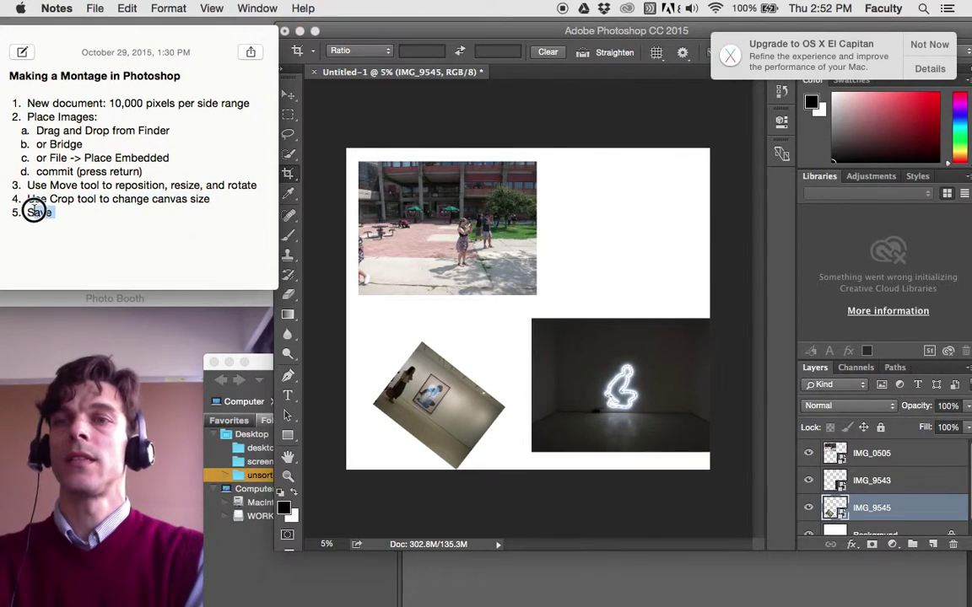
{"action": "left_click", "coordinate": [99, 8]}
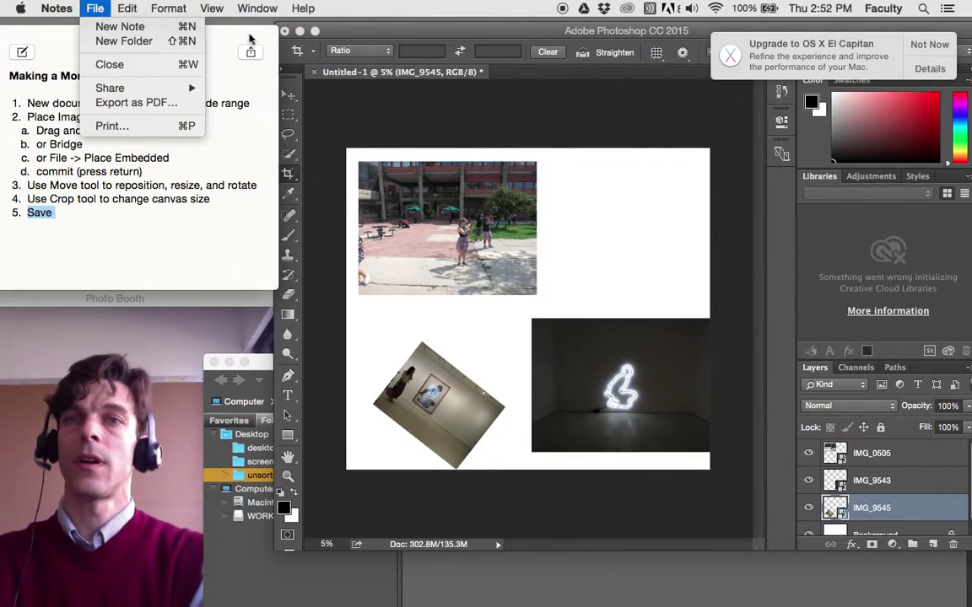
{"action": "left_click", "coordinate": [366, 139]}
{"action": "left_click", "coordinate": [141, 7]}
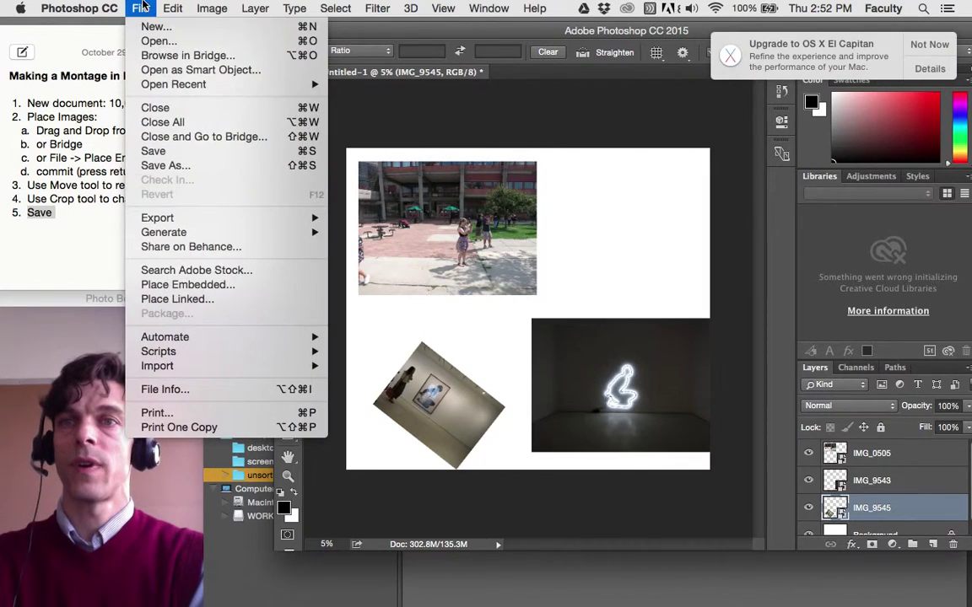
{"action": "left_click", "coordinate": [161, 152]}
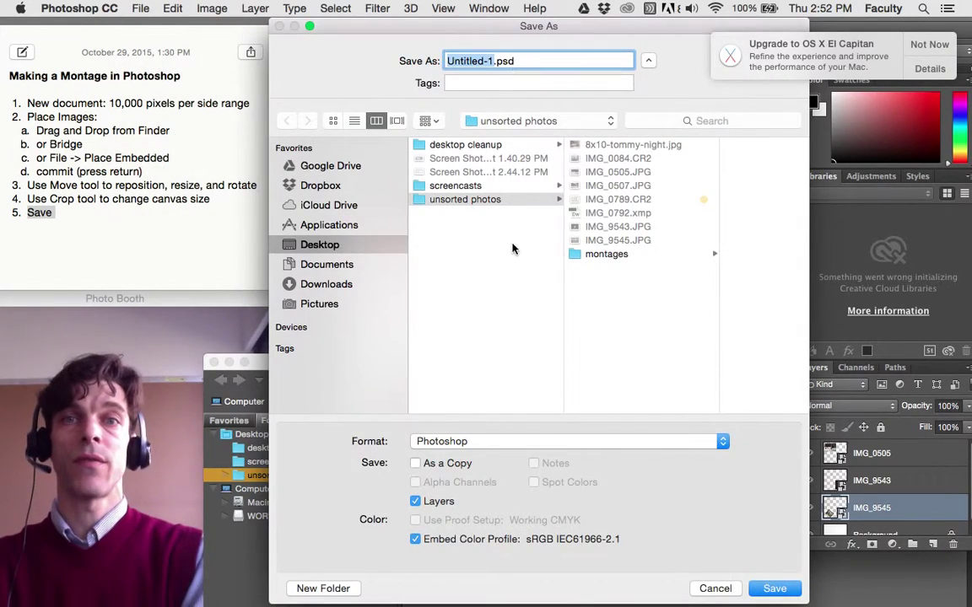
{"action": "left_click", "coordinate": [597, 254]}
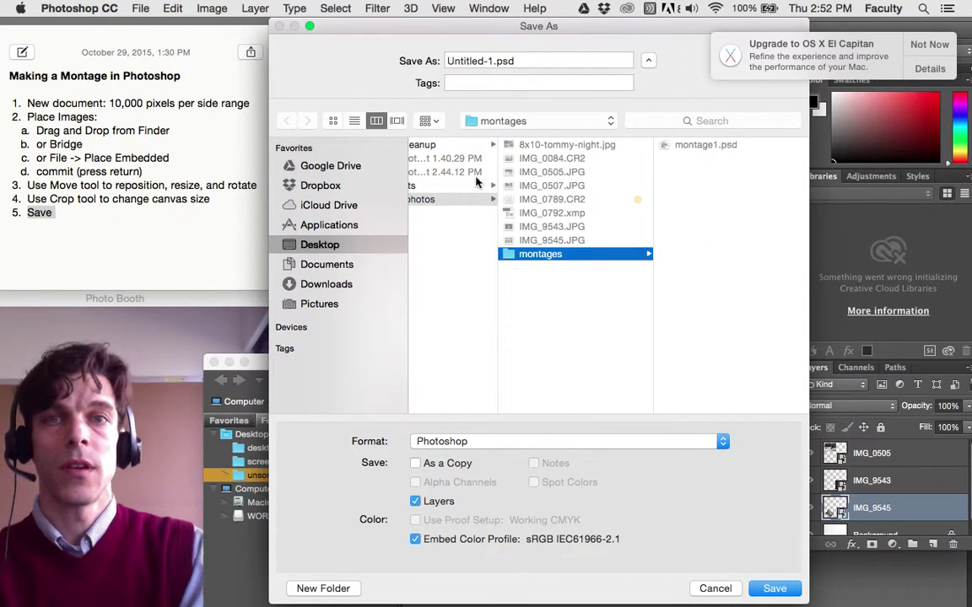
{"action": "left_click_drag", "start_coordinate": [492, 64], "coordinate": [438, 63]}
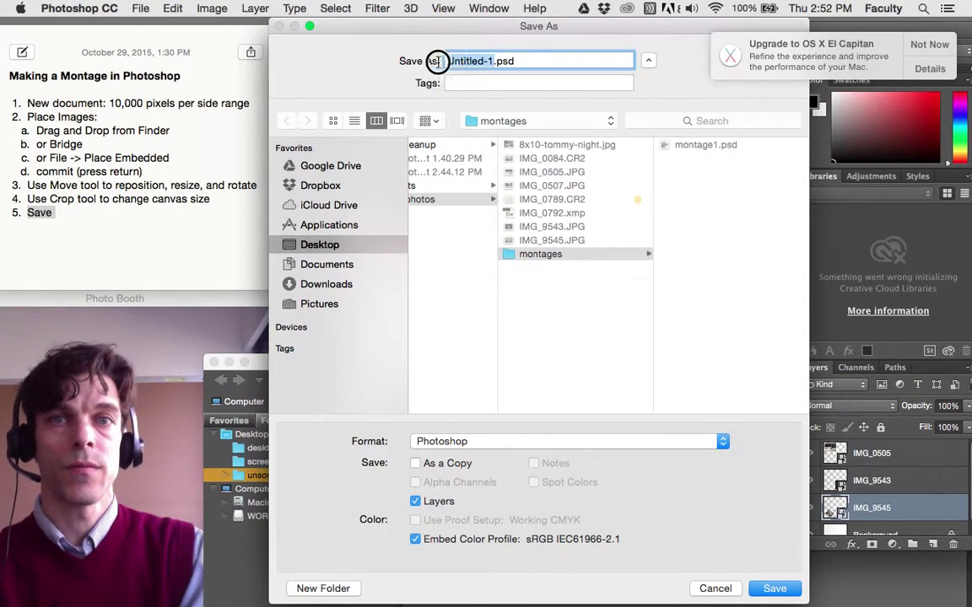
{"action": "type", "text": "montage 2"}
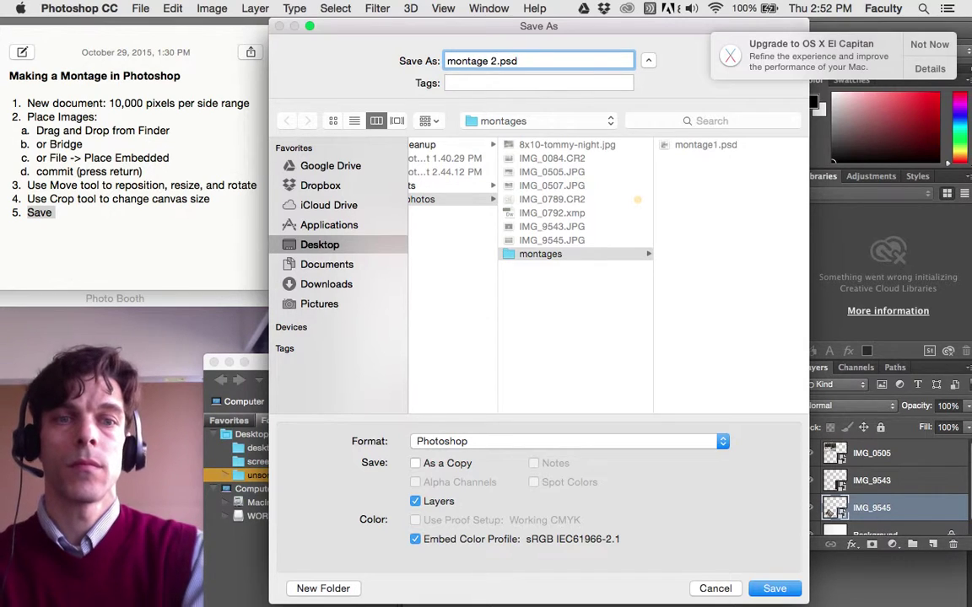
{"action": "key", "text": "Return"}
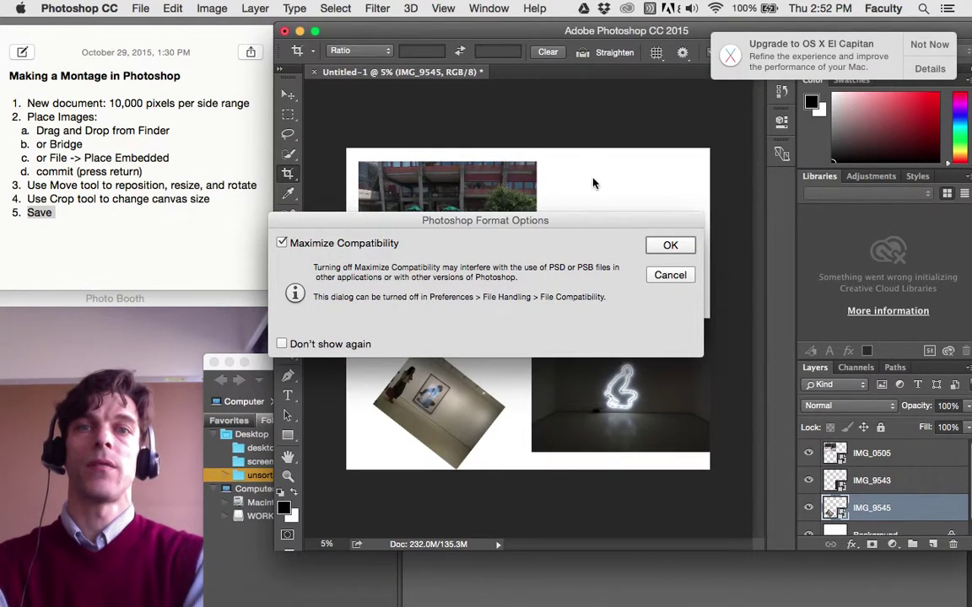
{"action": "left_click", "coordinate": [671, 247]}
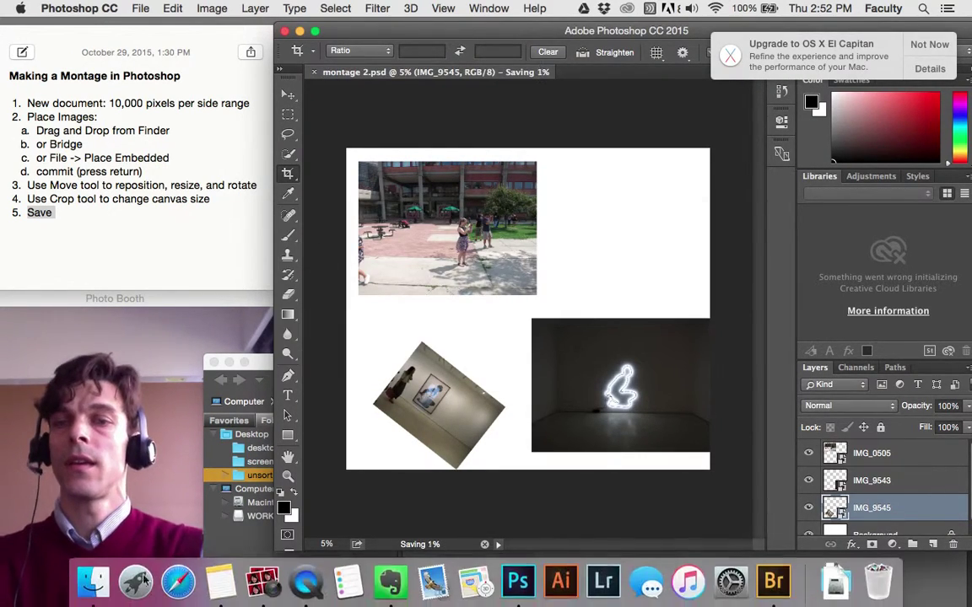
- Check in Finder's montages folder that the 230 MB montage 2.psd sits beside montage1.psd
{"action": "left_click", "coordinate": [104, 578]}
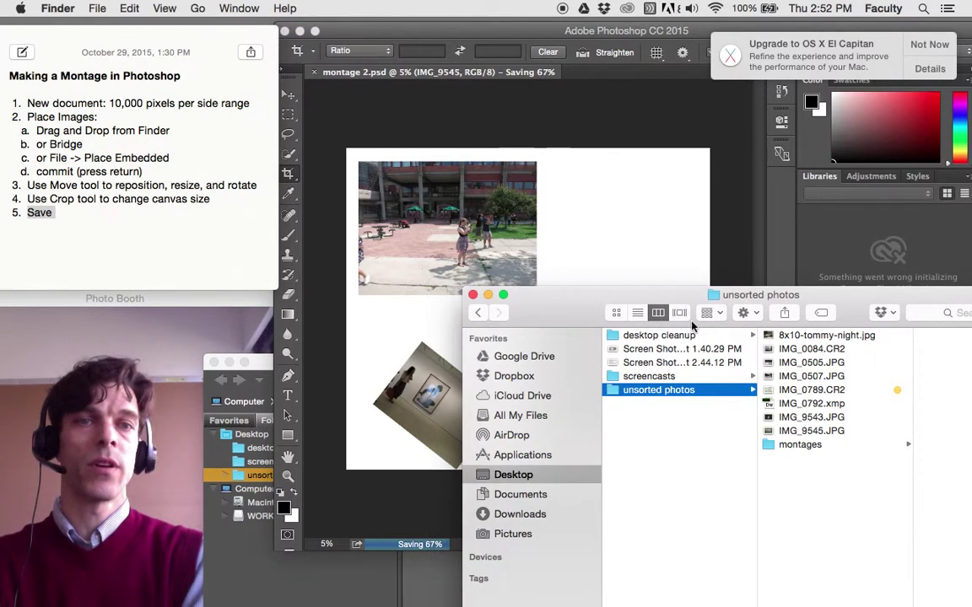
{"action": "left_click_drag", "start_coordinate": [584, 308], "coordinate": [399, 123]}
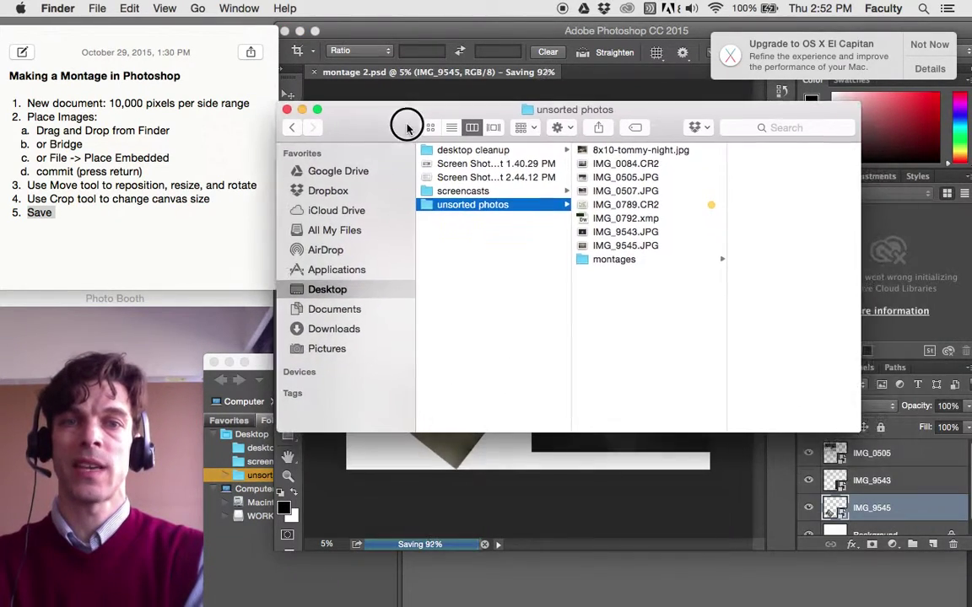
{"action": "left_click", "coordinate": [609, 265]}
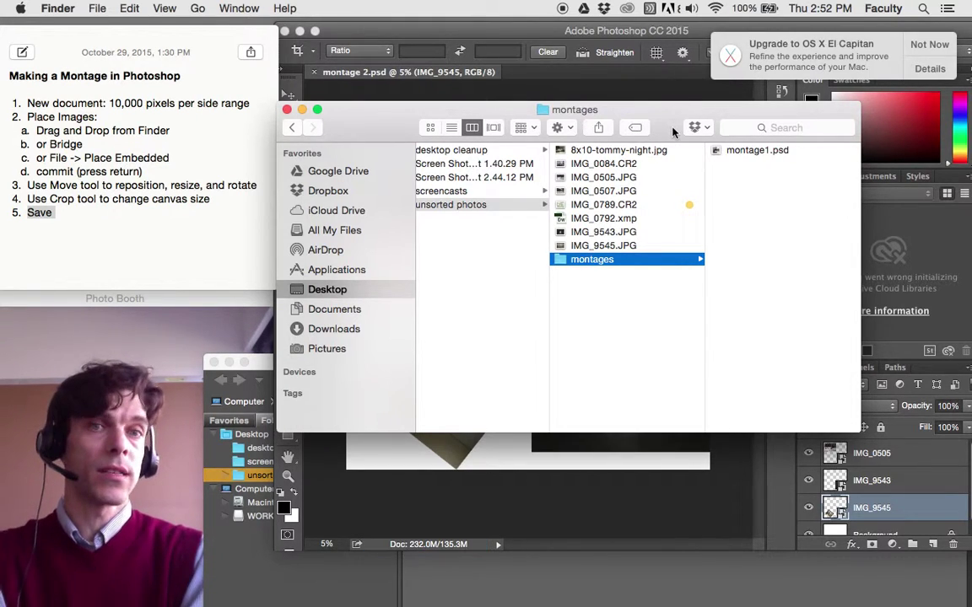
{"action": "left_click_drag", "start_coordinate": [673, 131], "coordinate": [429, 193]}
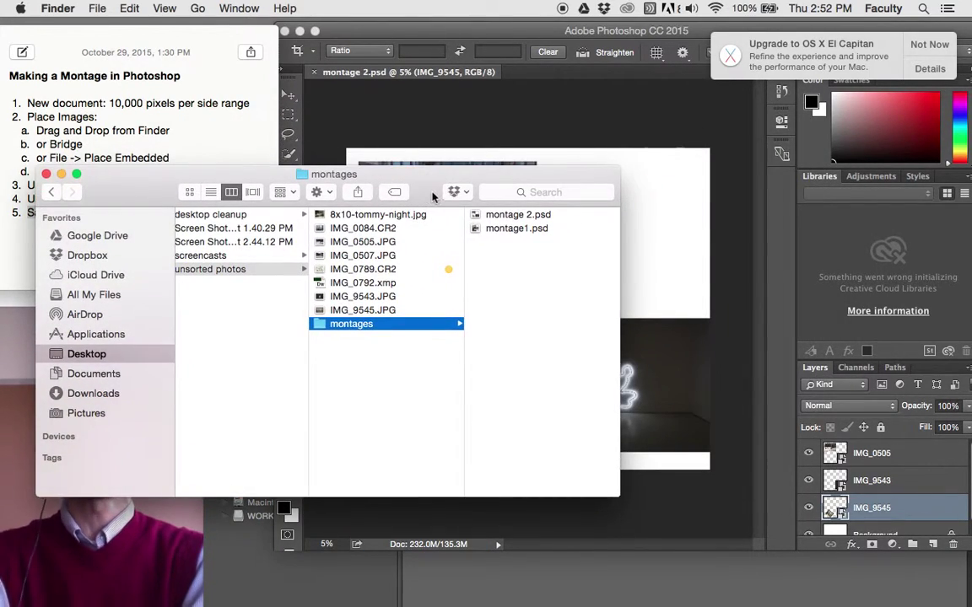
{"action": "left_click", "coordinate": [486, 217]}
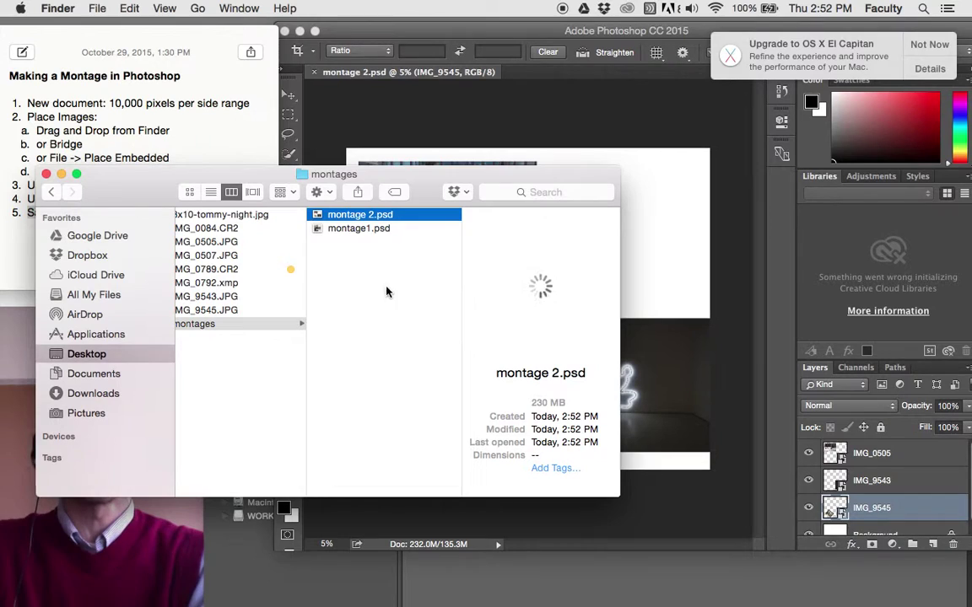
{"action": "left_click", "coordinate": [591, 124]}
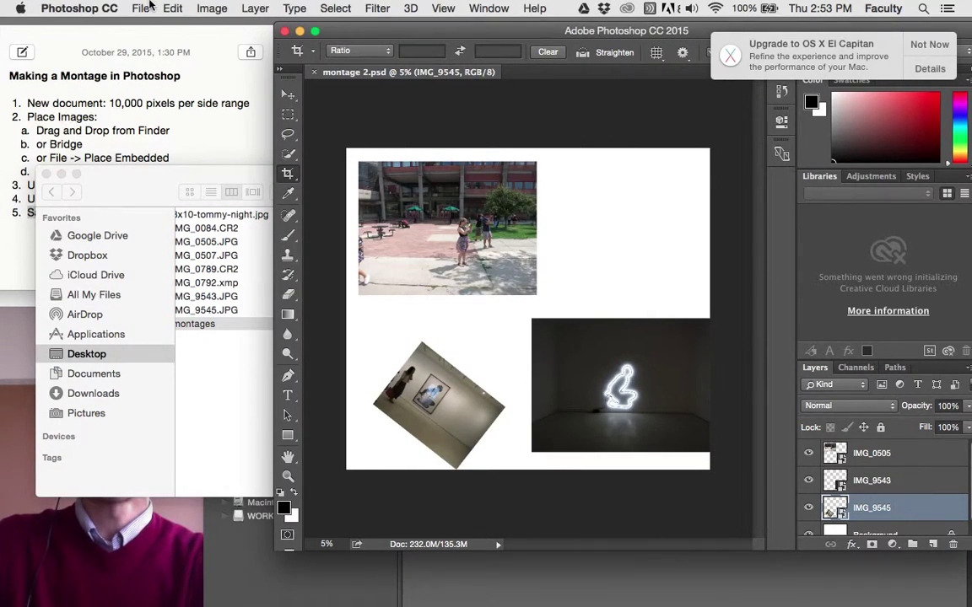
{"action": "left_click", "coordinate": [127, 143]}
{"action": "left_click", "coordinate": [66, 509]}
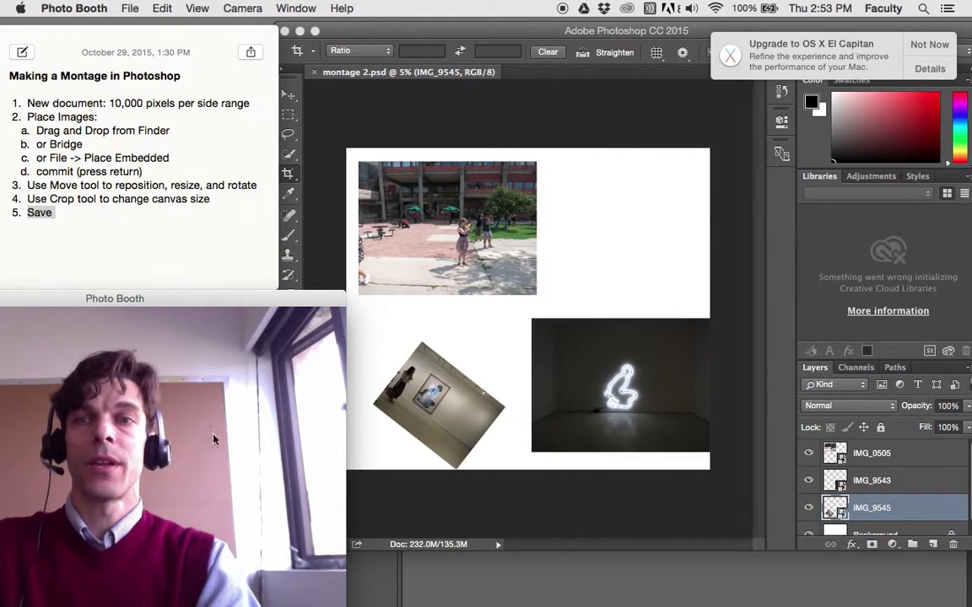